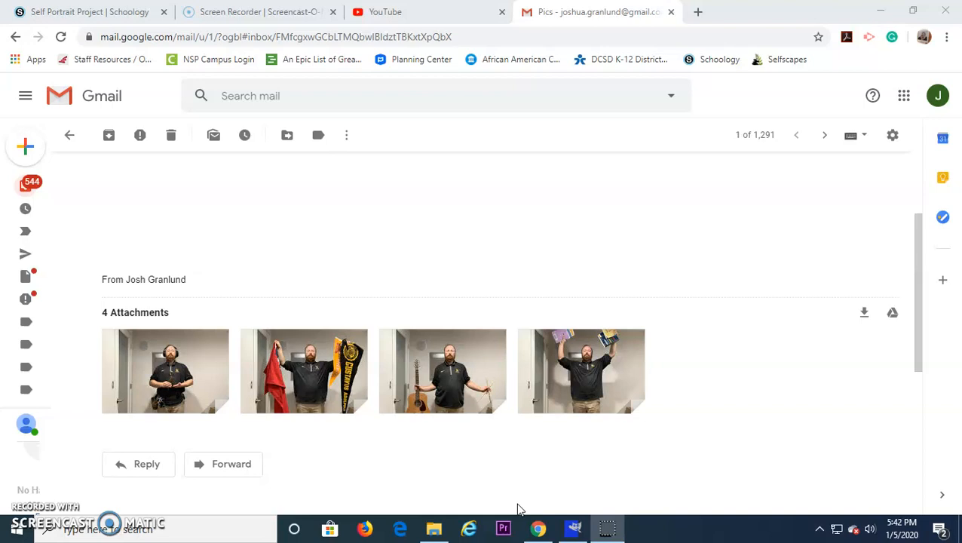
Step: Switch to GIMP and examine the multi-armed stick-figure sketch on the blue canvas
mouse_move(578, 534)
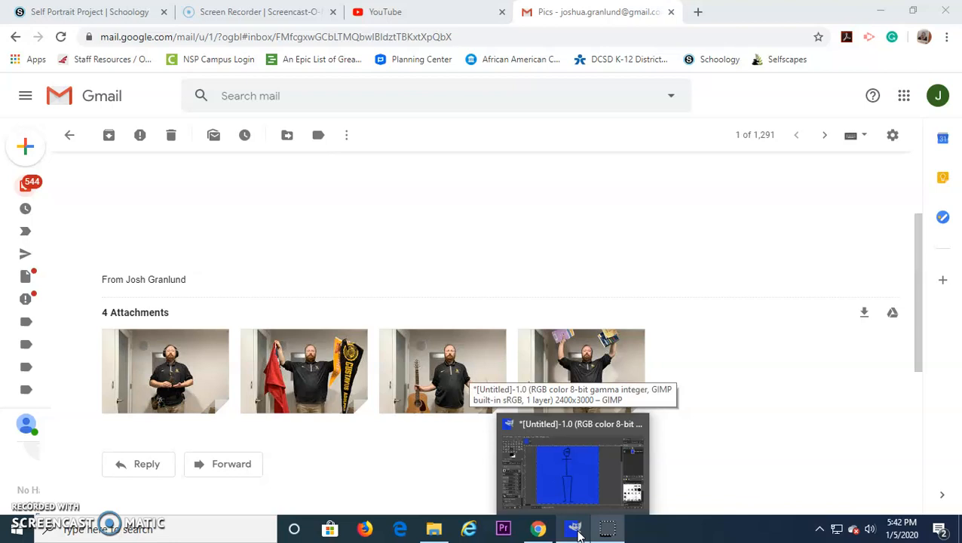
left_click(576, 531)
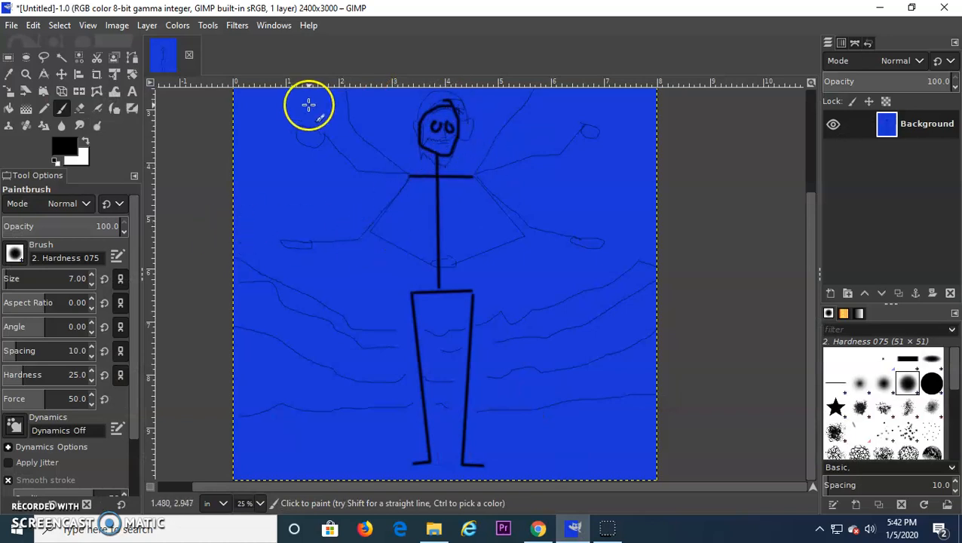
scroll(403, 211, "up", 4)
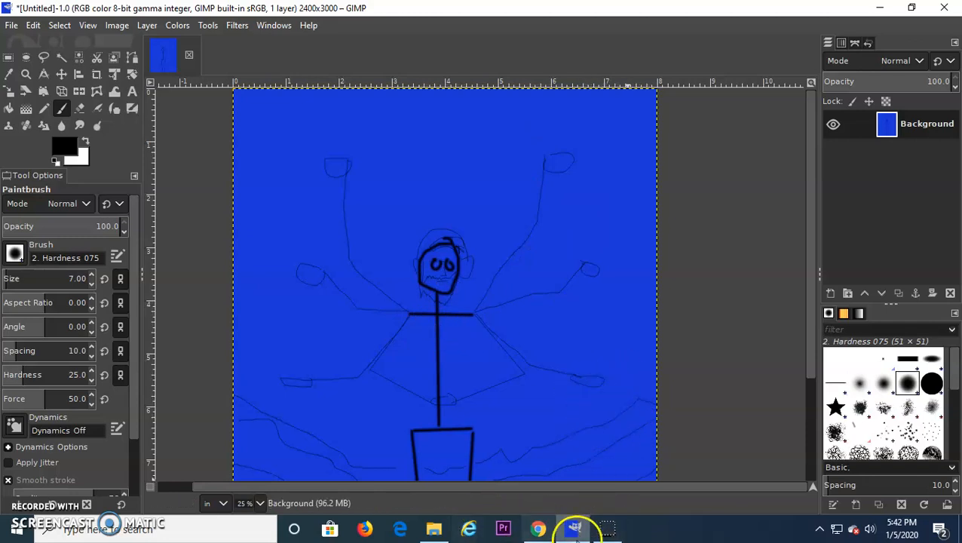
Step: Switch to Chrome and save the four photo attachments from the email into the iphone storage folder on Bulk Media (M:)
left_click(538, 529)
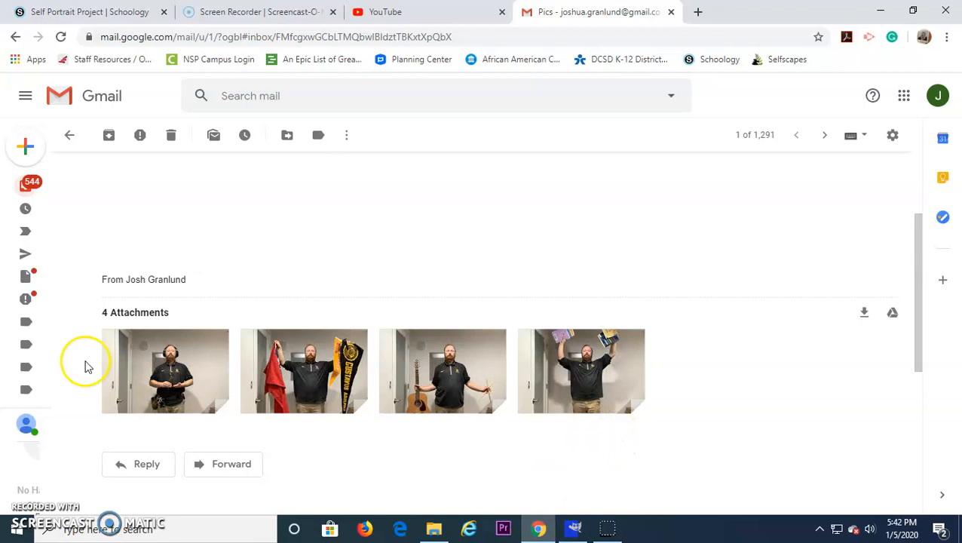
mouse_move(178, 366)
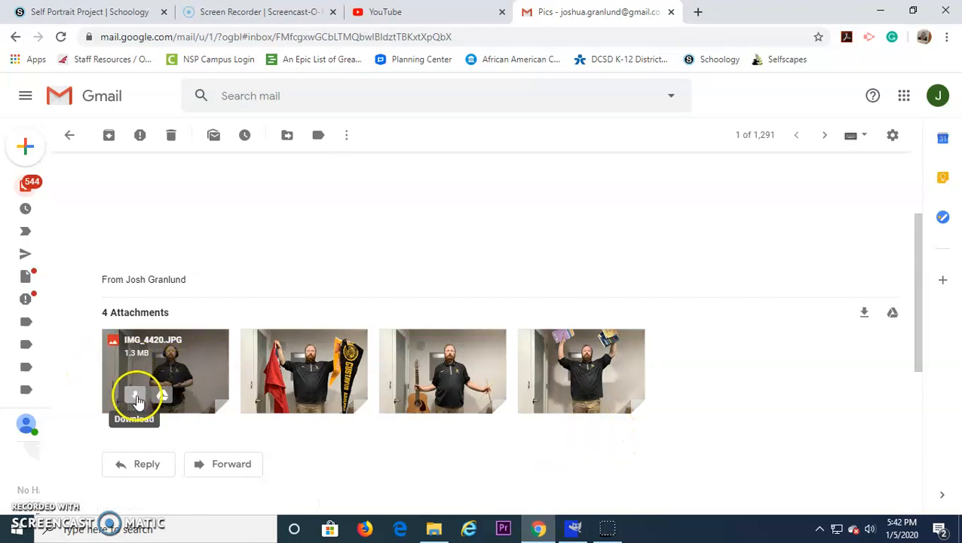
left_click(273, 395)
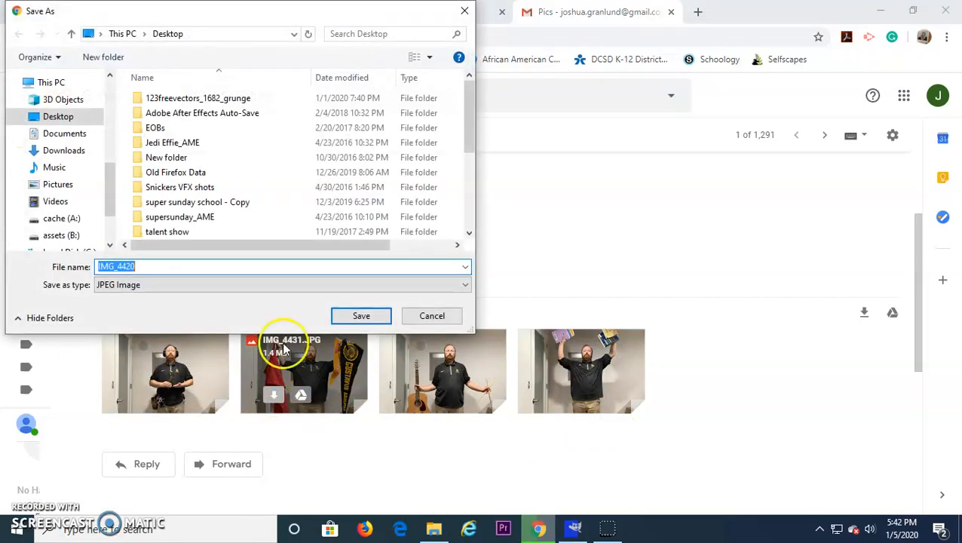
scroll(226, 208, "down", 5)
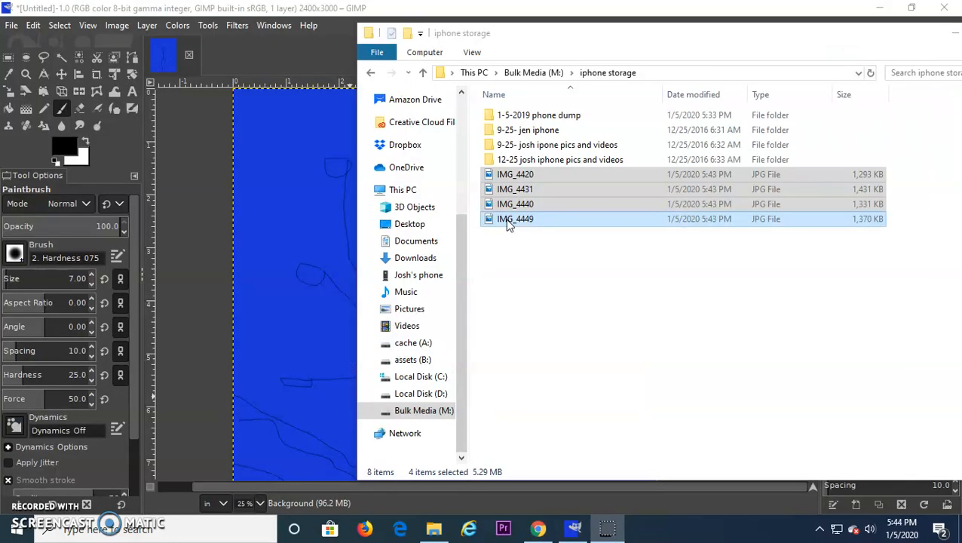
Step: Import IMG_4420, IMG_4431, IMG_4440 and IMG_4449 into the GIMP sketch image as layers, rotating them according to their Exif orientation
mouse_move(523, 203)
left_mouse_down()
mouse_move(489, 226)
mouse_move(372, 247)
mouse_move(304, 285)
left_mouse_up()
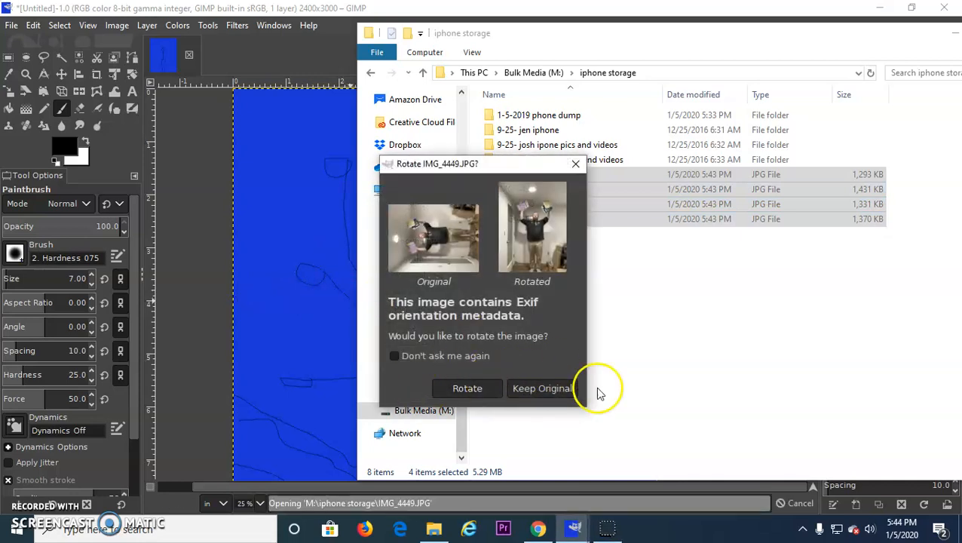
left_click(466, 389)
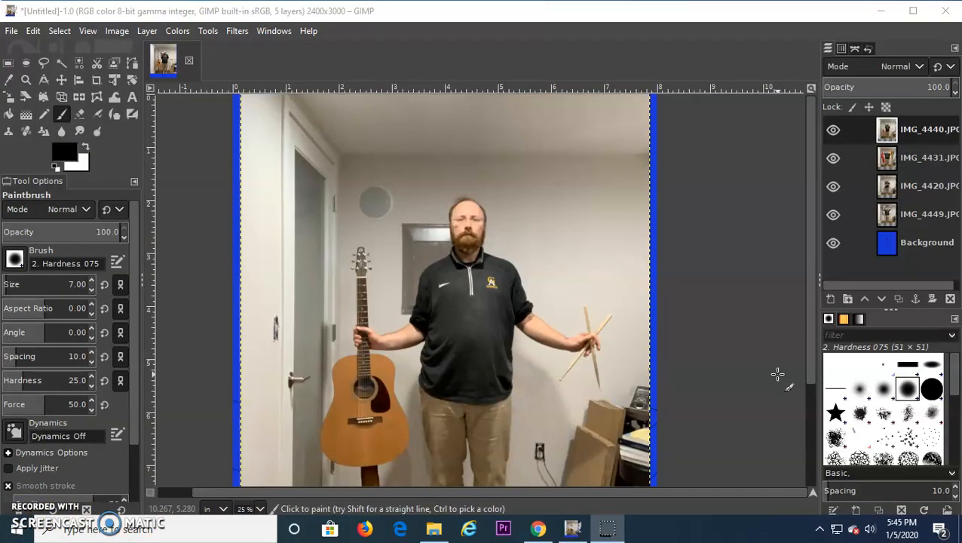
Step: Hide all four photo layers, leaving only the background sketch shown
left_click_drag(833, 129, 834, 171)
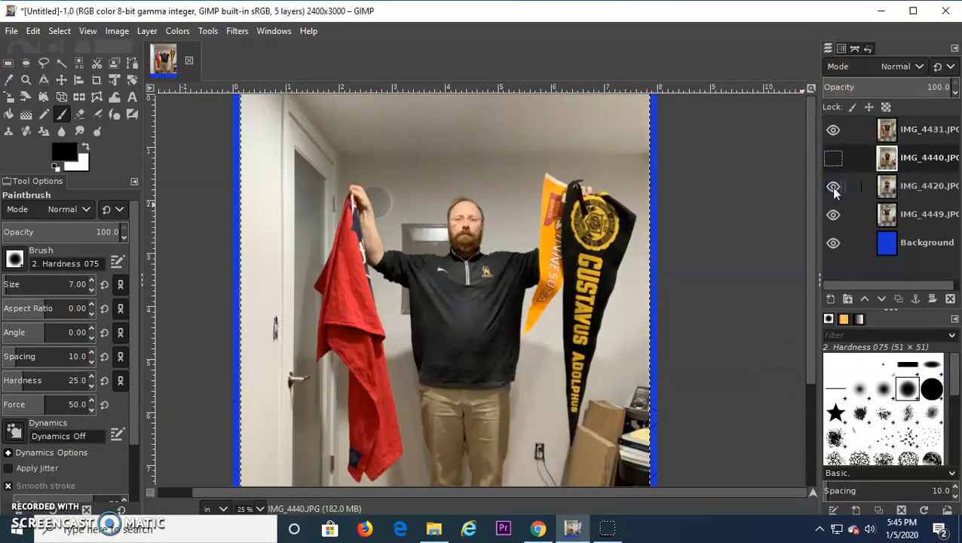
left_click(834, 134)
left_click(835, 211)
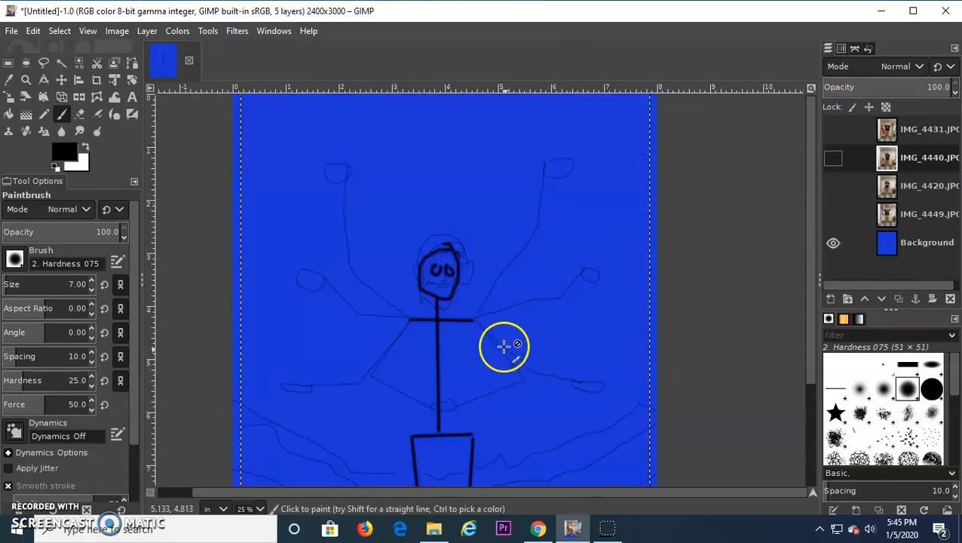
Step: Show the IMG_4431 layer and add a White (full opacity) layer mask to it
left_click(834, 130)
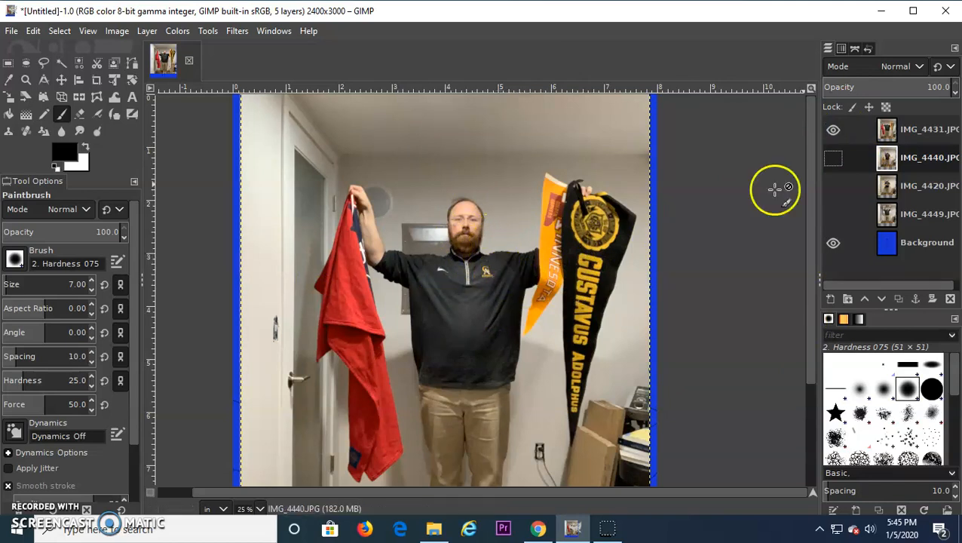
left_click(911, 130)
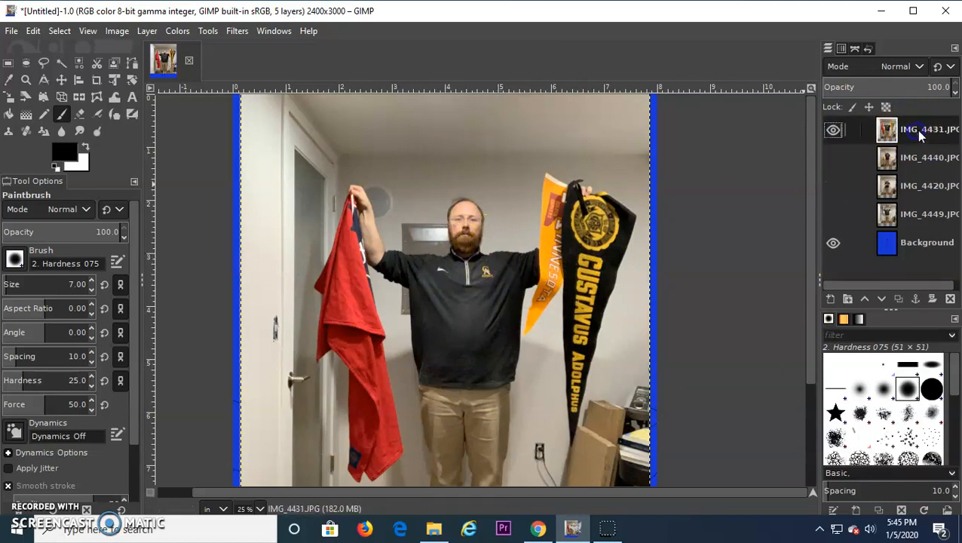
left_click(933, 299)
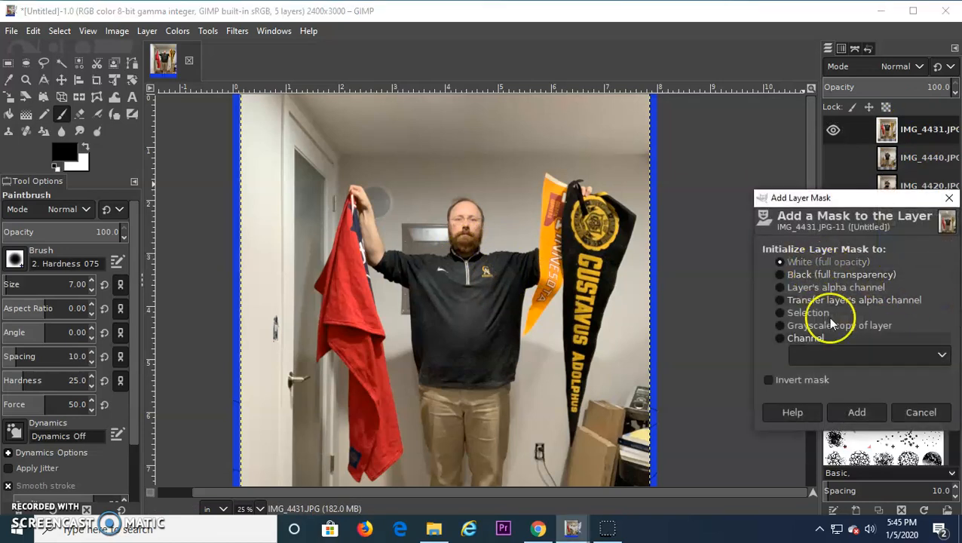
left_click(856, 413)
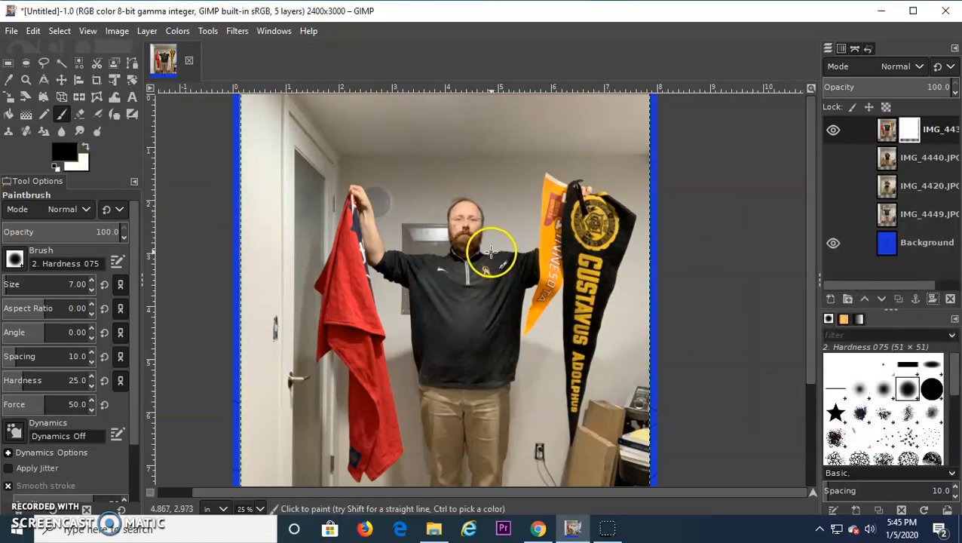
Step: Enlarge the Paintbrush to size 85 and paint black on the IMG_4431 mask over the man's face, neck and shirt
key("bracketright")
key("bracketright")
key("bracketright")
key("bracketright")
key("bracketright")
key("bracketright")
key("bracketright")
key("bracketright")
key("bracketright")
key("bracketright")
key("bracketright")
key("bracketright")
key("bracketright")
key("bracketright")
key("bracketright")
key("bracketright")
key("bracketright")
key("bracketright")
key("bracketright")
key("bracketright")
key("bracketright")
key("bracketright")
key("bracketright")
key("bracketright")
key("bracketright")
key("bracketright")
key("bracketright")
left_click_drag(488, 241, 498, 275)
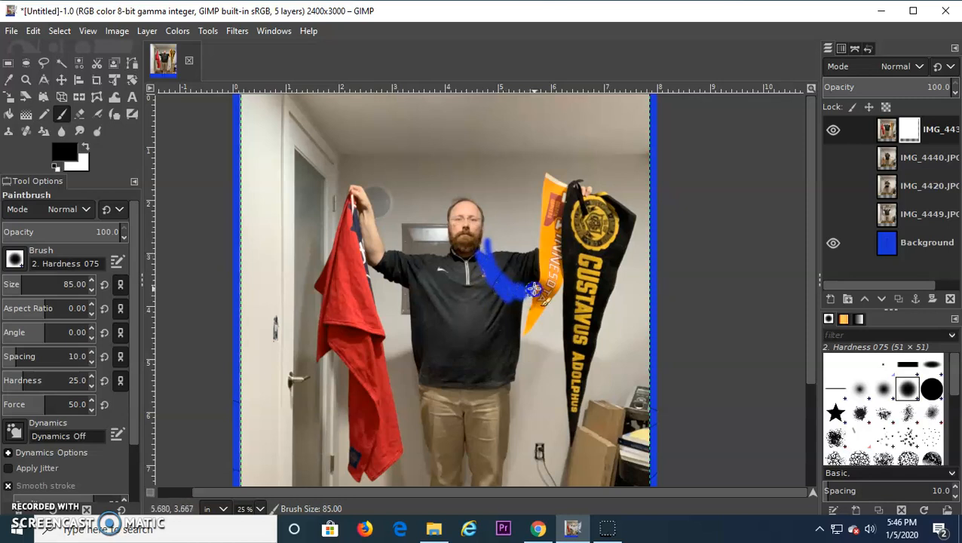
left_click_drag(513, 324, 521, 303)
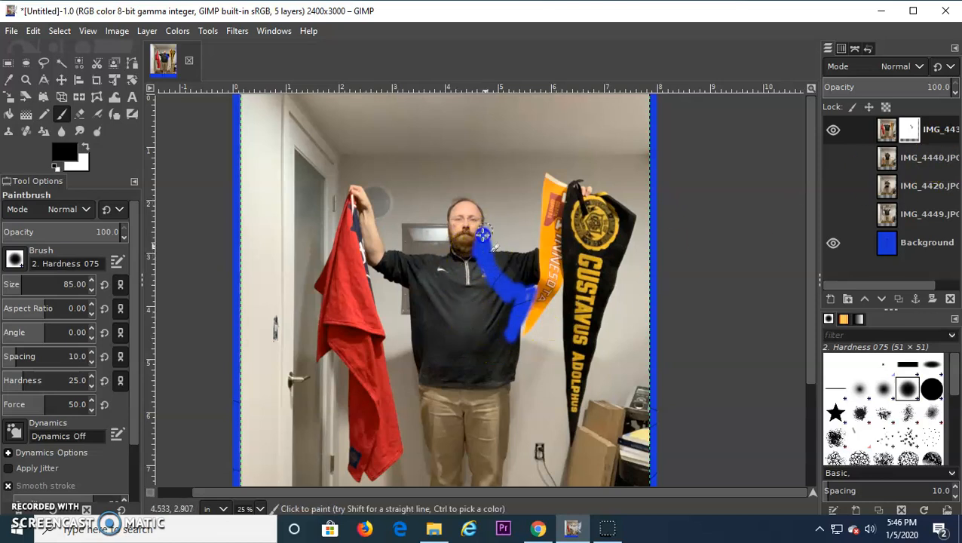
mouse_move(459, 238)
left_mouse_down()
mouse_move(434, 232)
mouse_move(490, 200)
mouse_move(444, 211)
mouse_move(452, 222)
mouse_move(477, 219)
mouse_move(489, 237)
mouse_move(502, 234)
mouse_move(495, 206)
left_mouse_up()
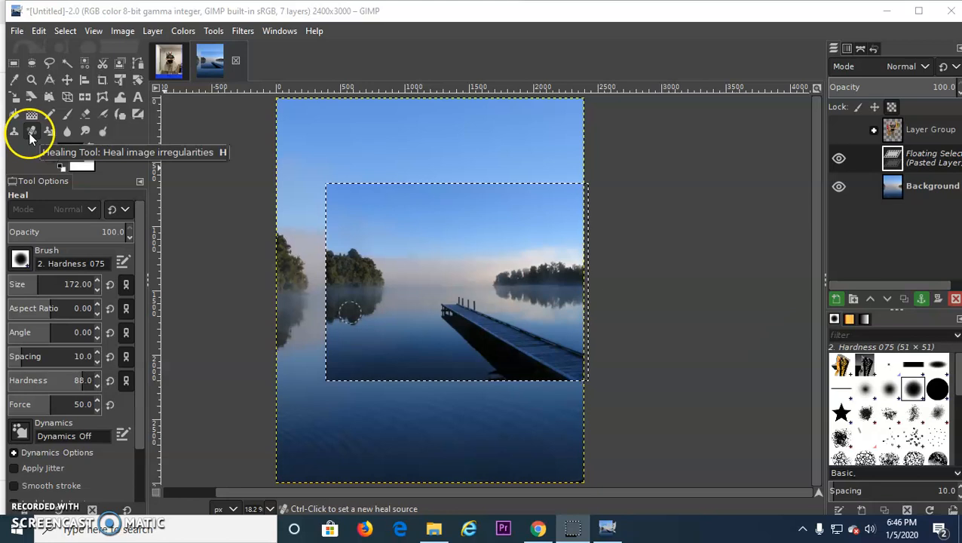
Step: Hide the floating pasted layer and show the Layer Group over the lake background
left_click(839, 159)
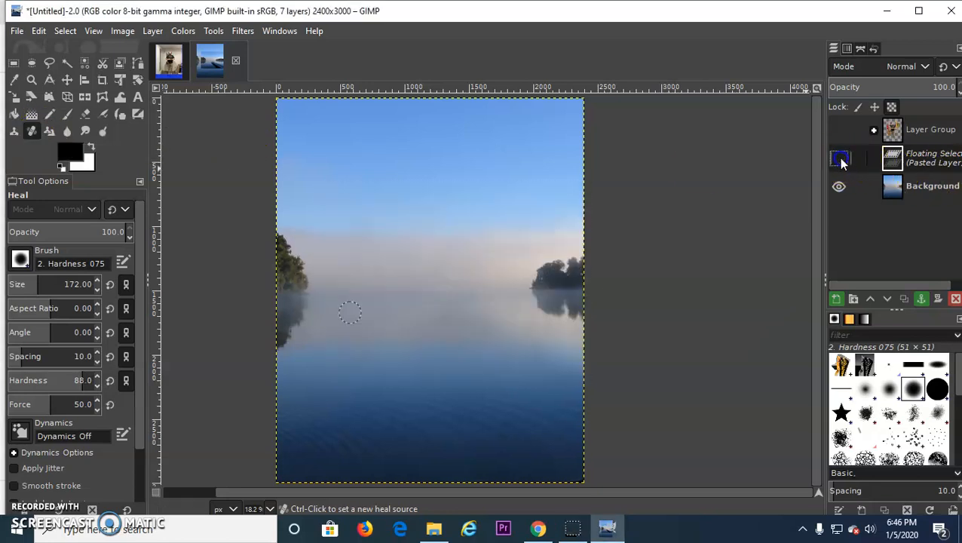
left_click(918, 194)
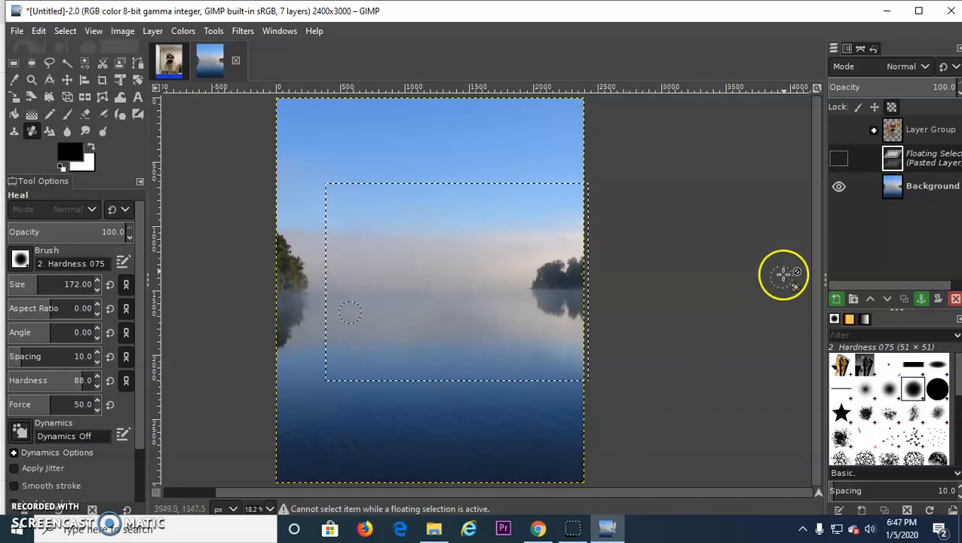
left_click(840, 131)
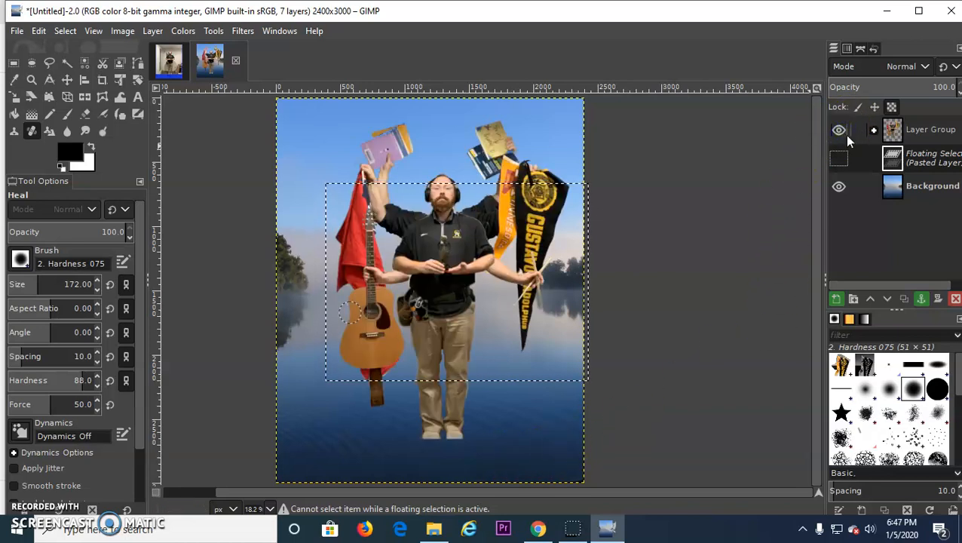
Step: Activate the Move tool and anchor the floating selection
left_click(65, 32)
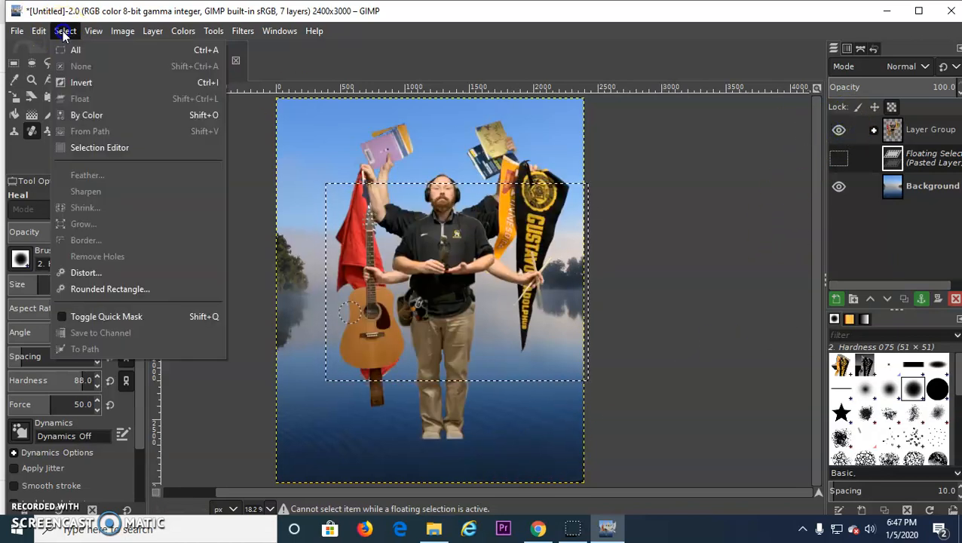
left_click(83, 67)
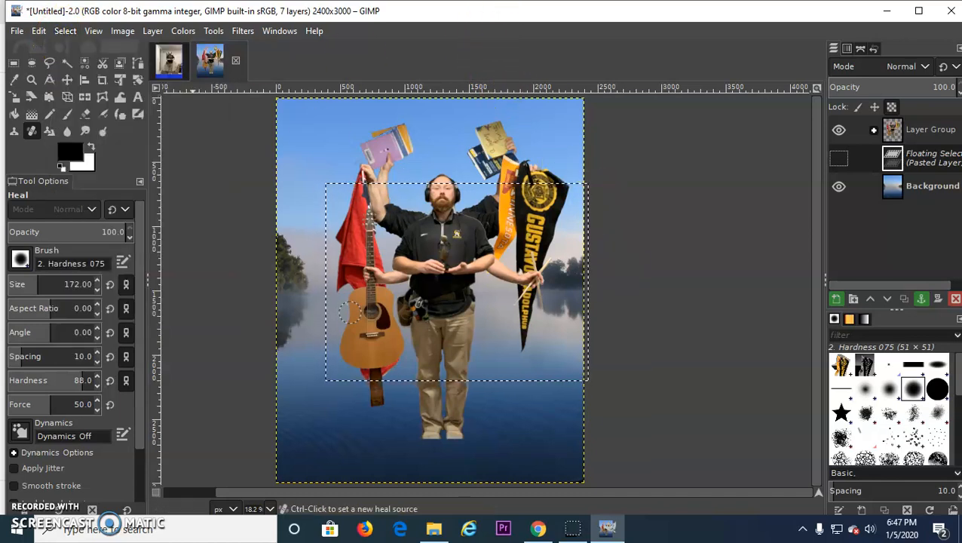
left_click(67, 80)
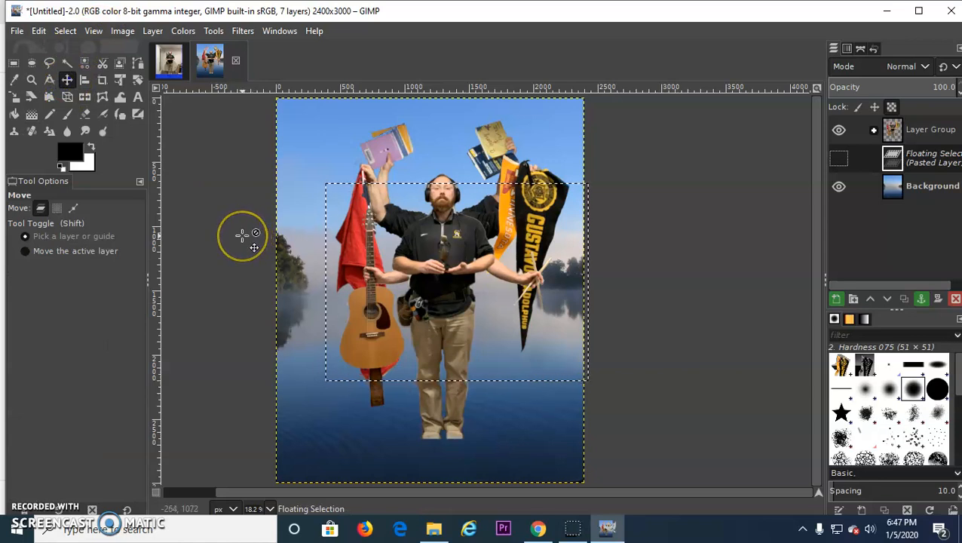
left_click(942, 134)
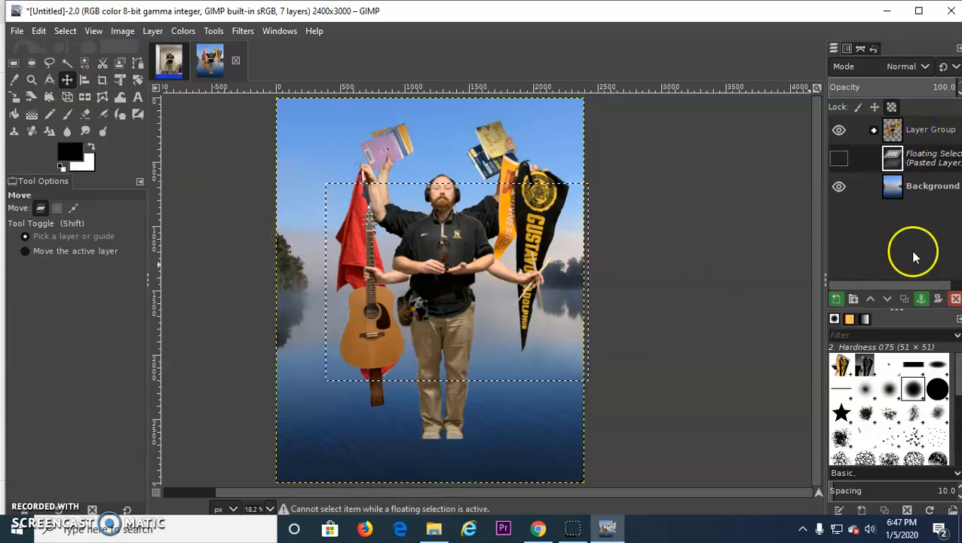
left_click(920, 298)
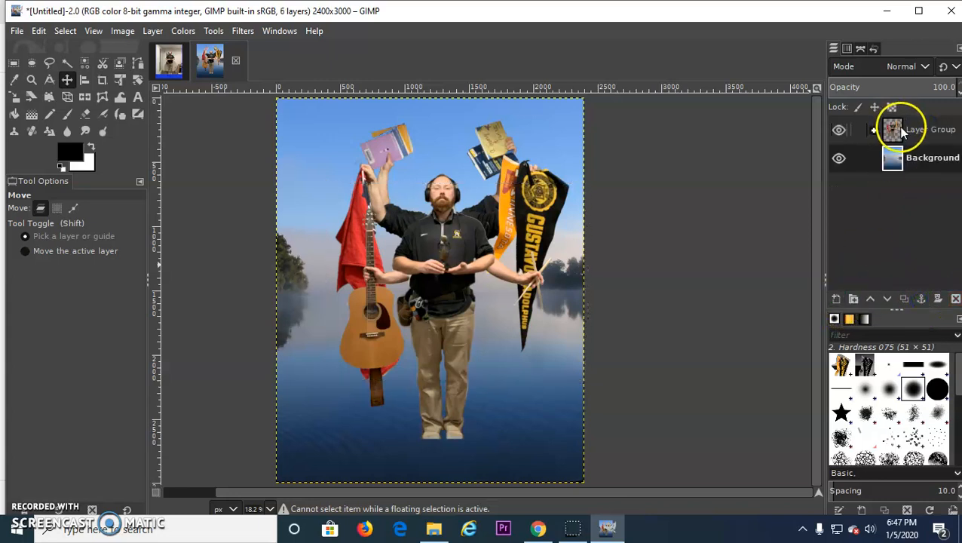
Step: Select the Layer Group and expand it to examine its masked photo layers, collapsing it again
left_click(929, 133)
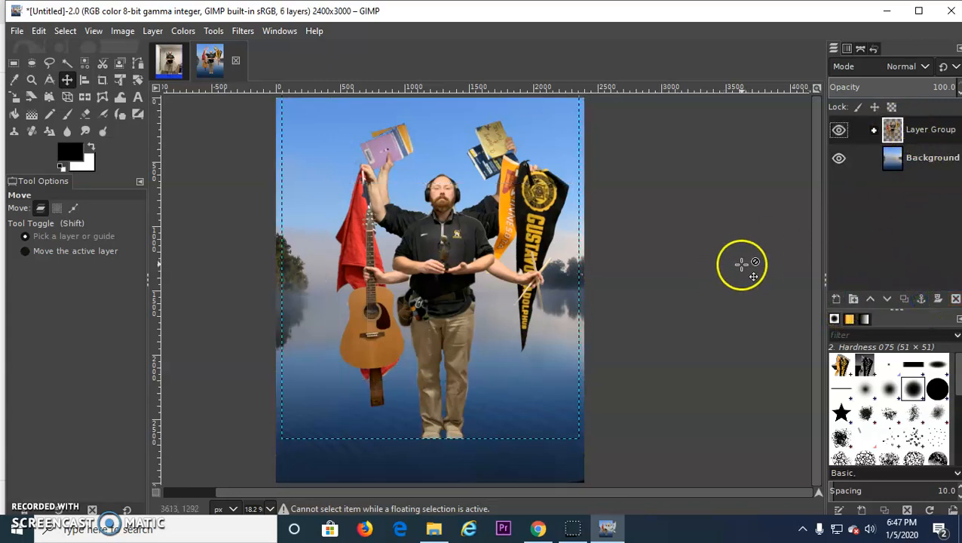
left_click(877, 129)
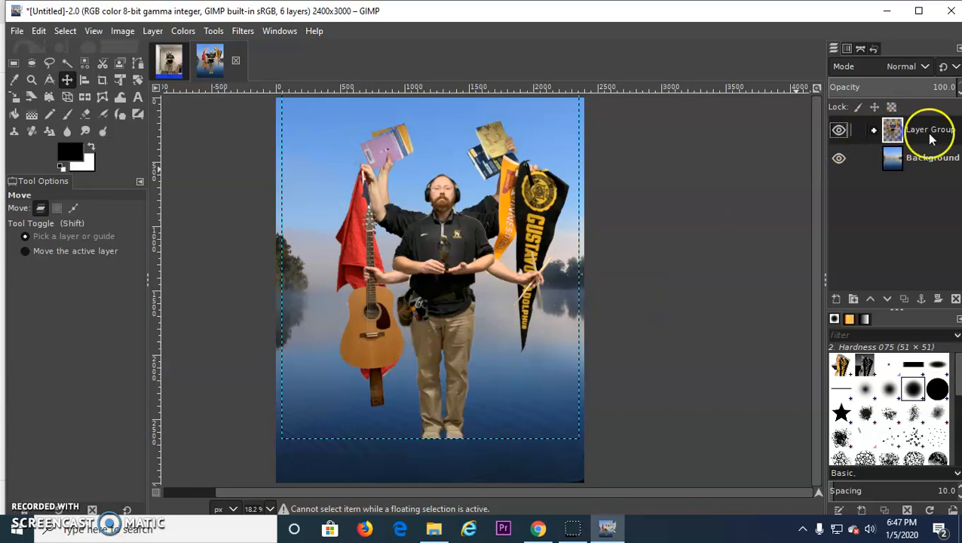
left_click(875, 130)
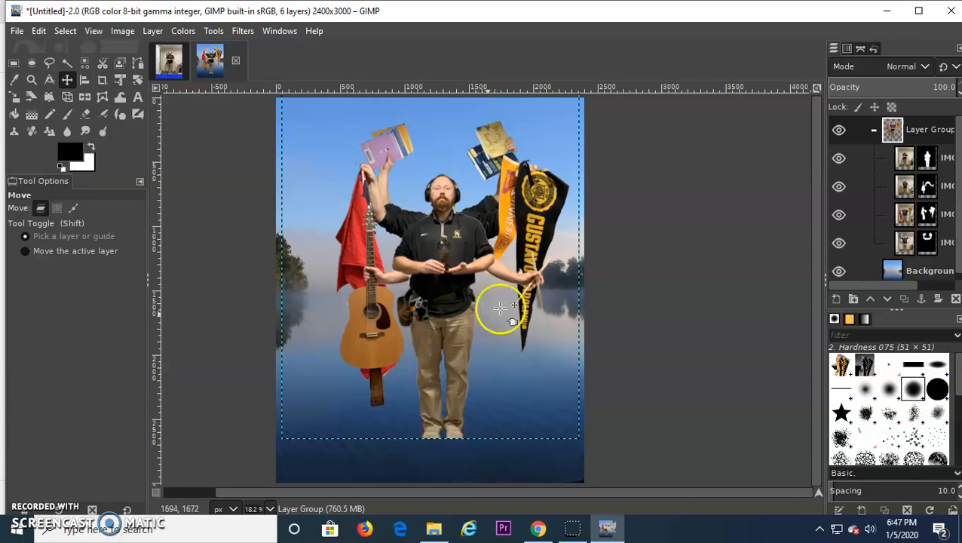
left_click(874, 130)
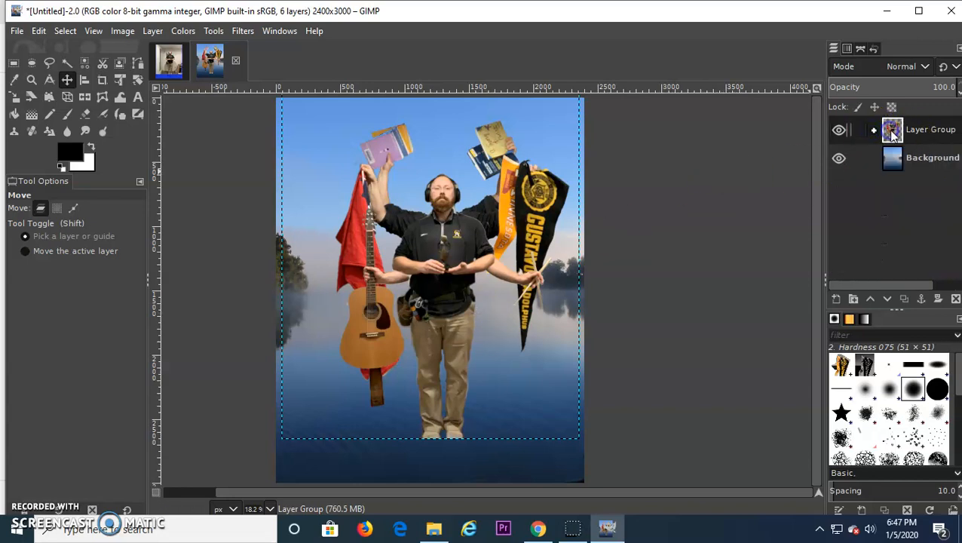
Step: Duplicate the whole Layer Group
right_click(892, 133)
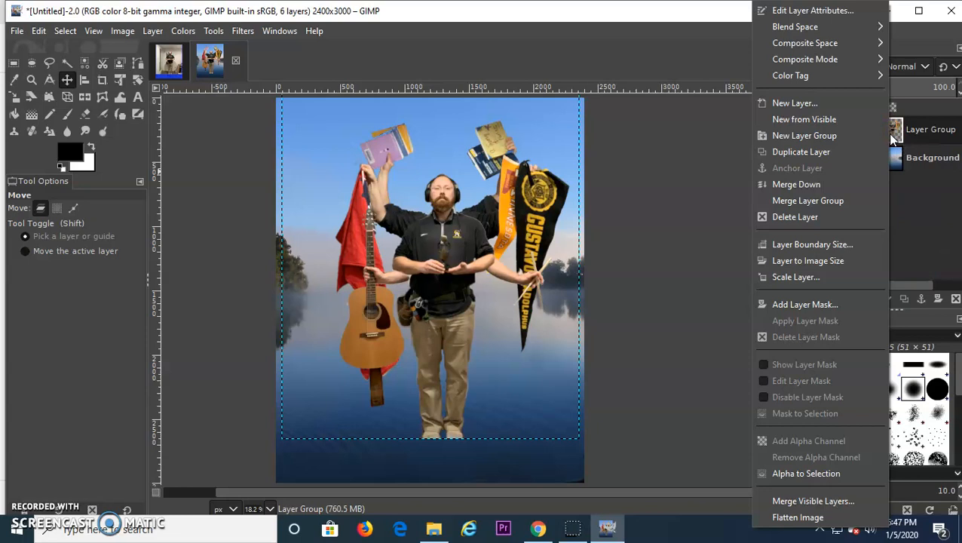
left_click(933, 132)
right_click(933, 134)
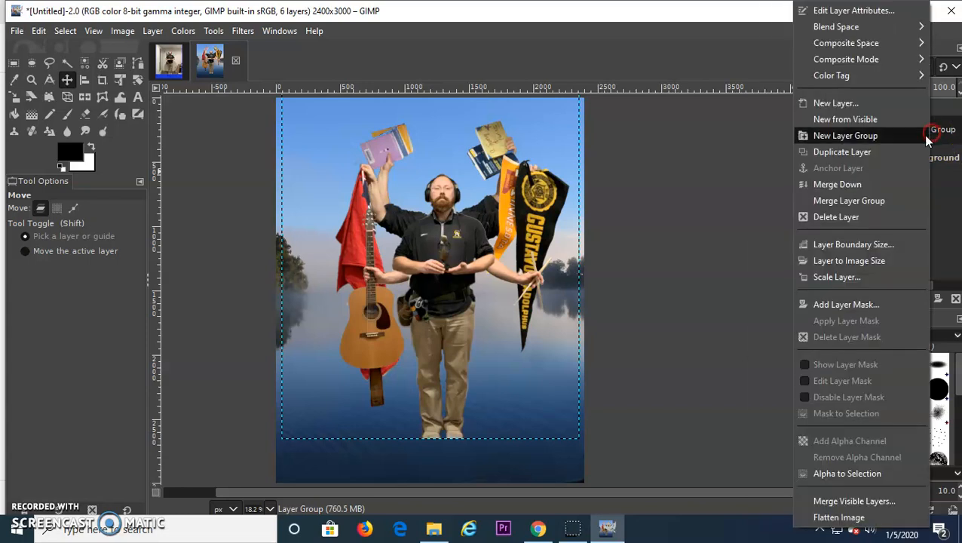
left_click(865, 155)
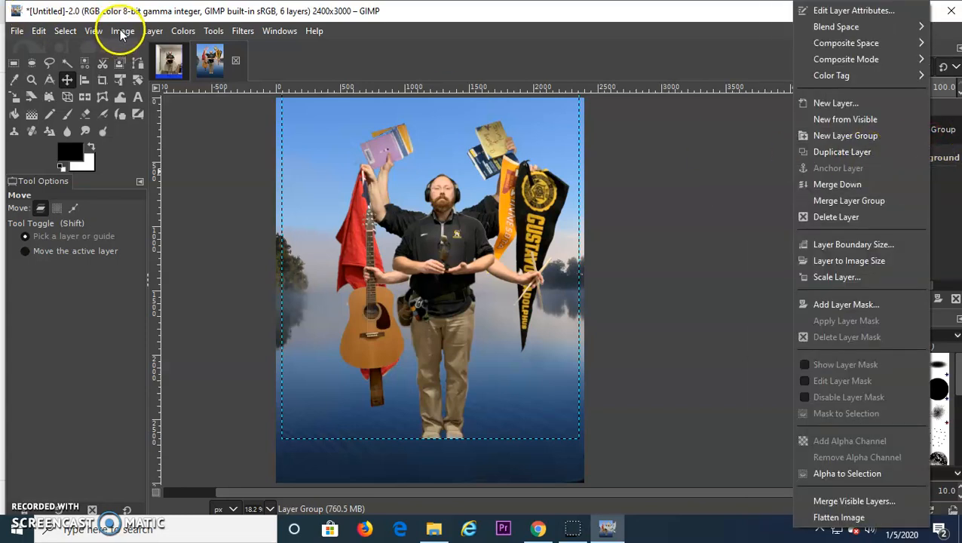
left_click(153, 32)
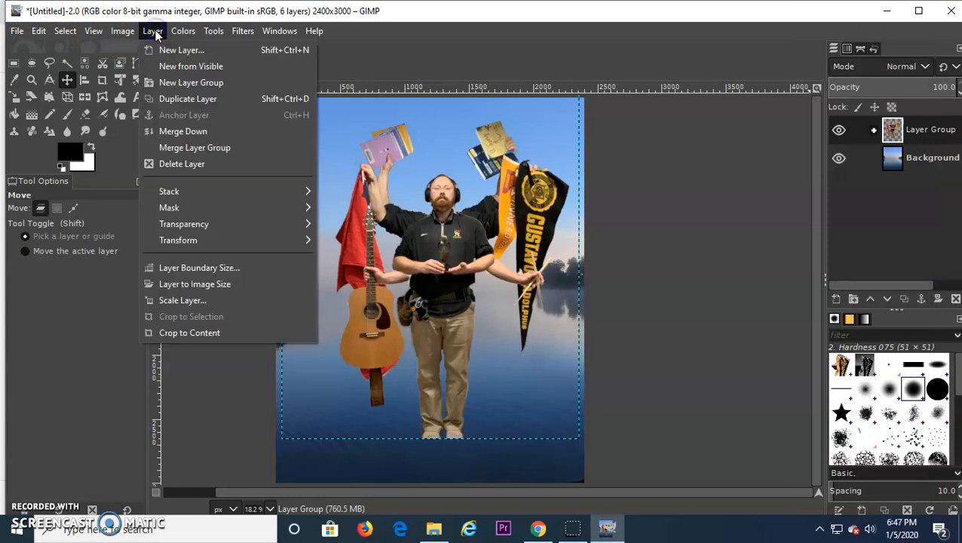
left_click(186, 100)
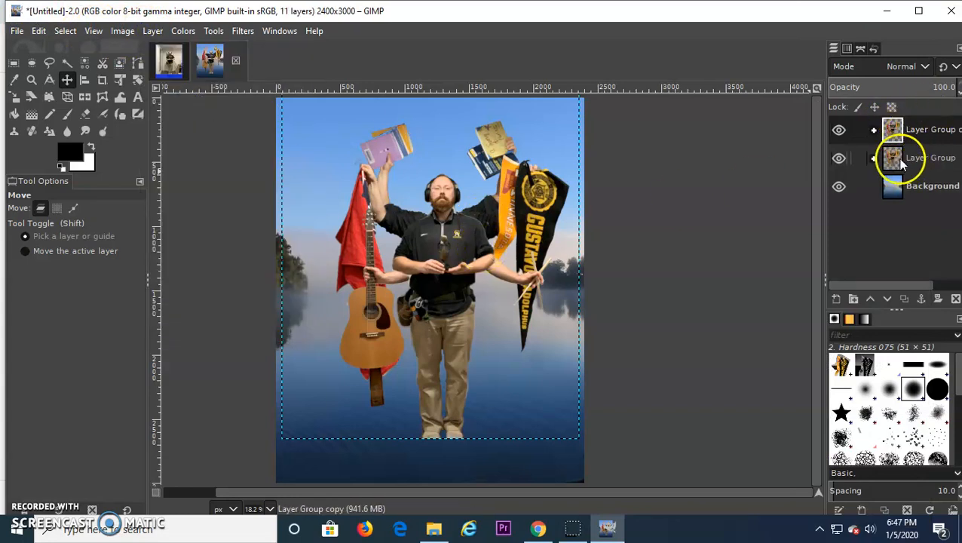
Step: Merge the duplicated layer group into a single layer and flip that layer vertically
right_click(892, 134)
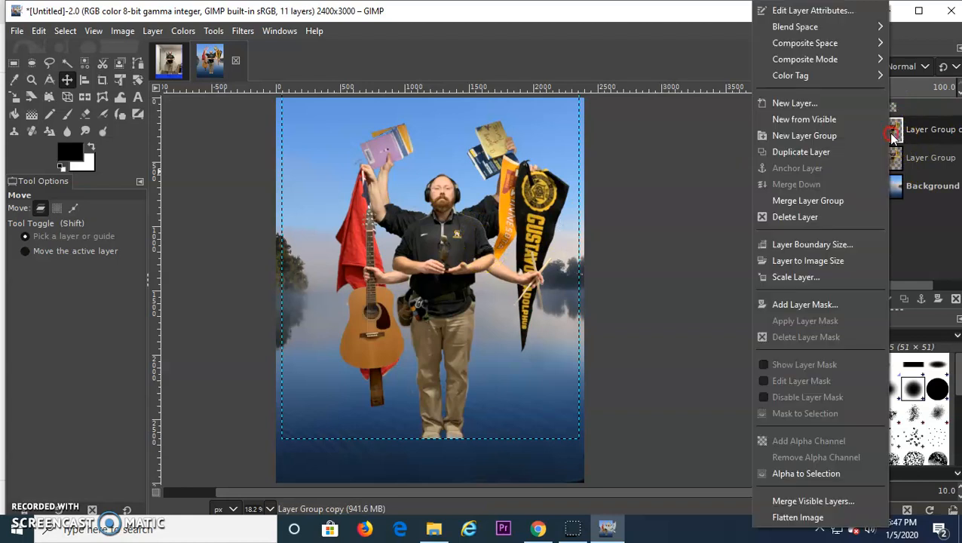
left_click(837, 200)
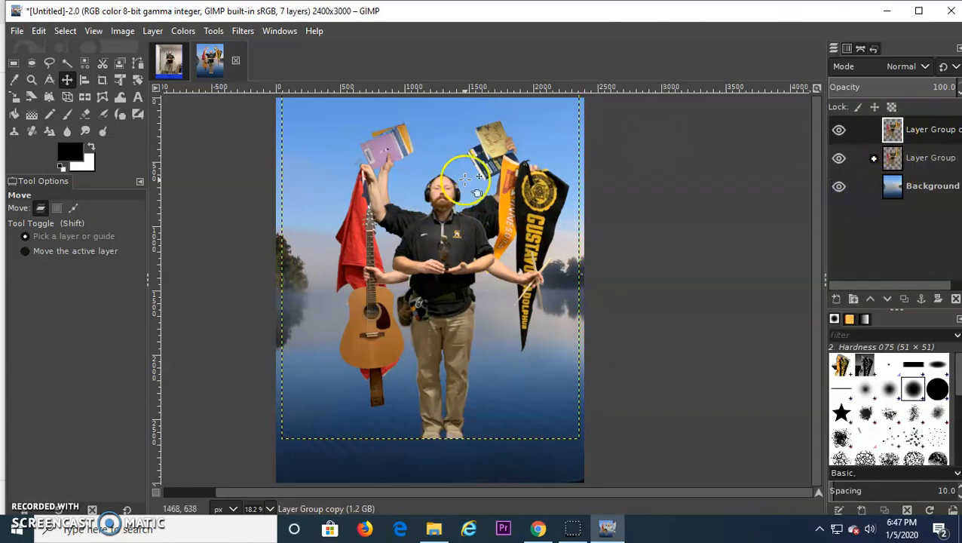
left_click(38, 32)
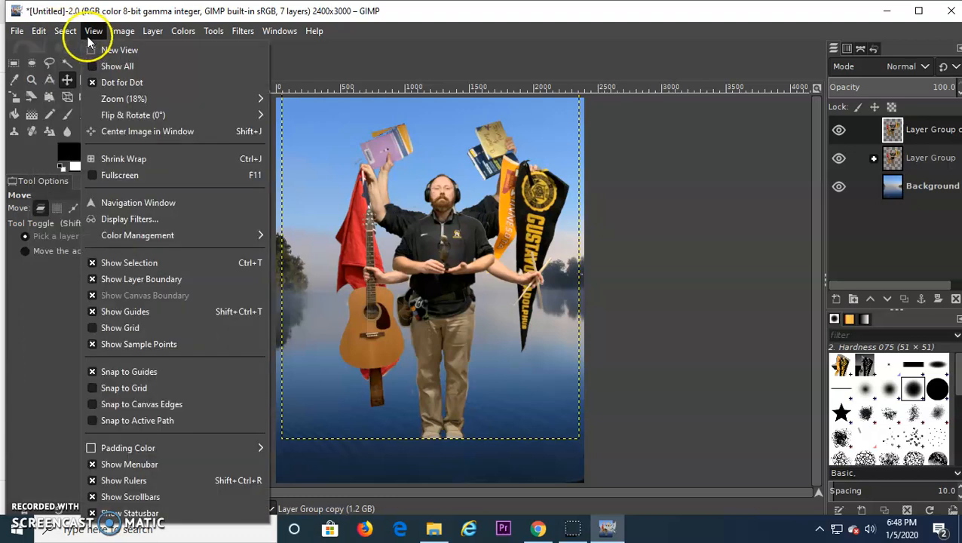
mouse_move(172, 34)
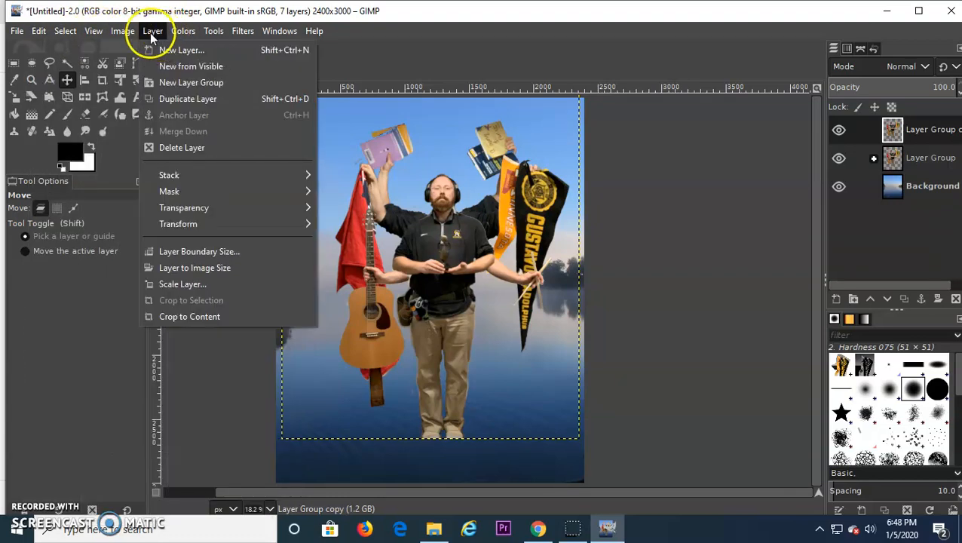
mouse_move(202, 227)
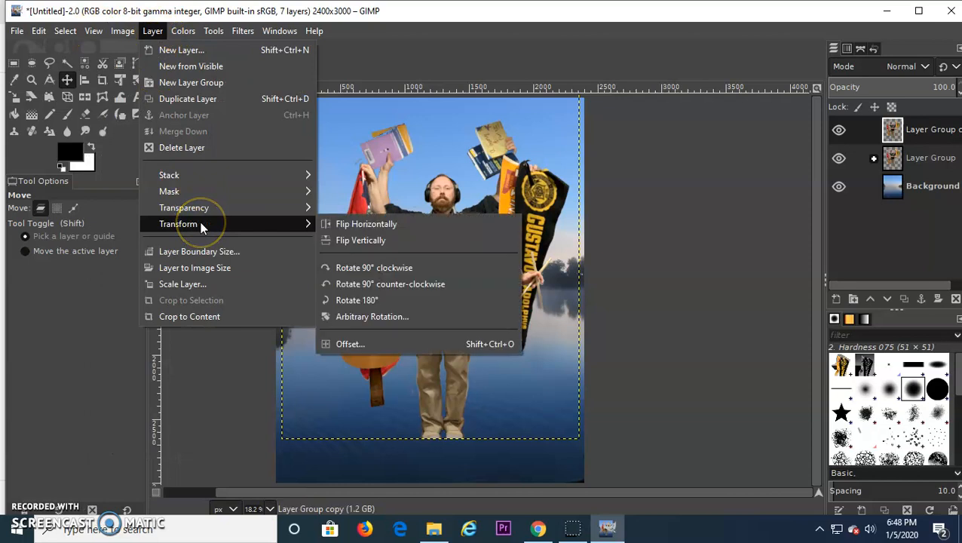
left_click(362, 240)
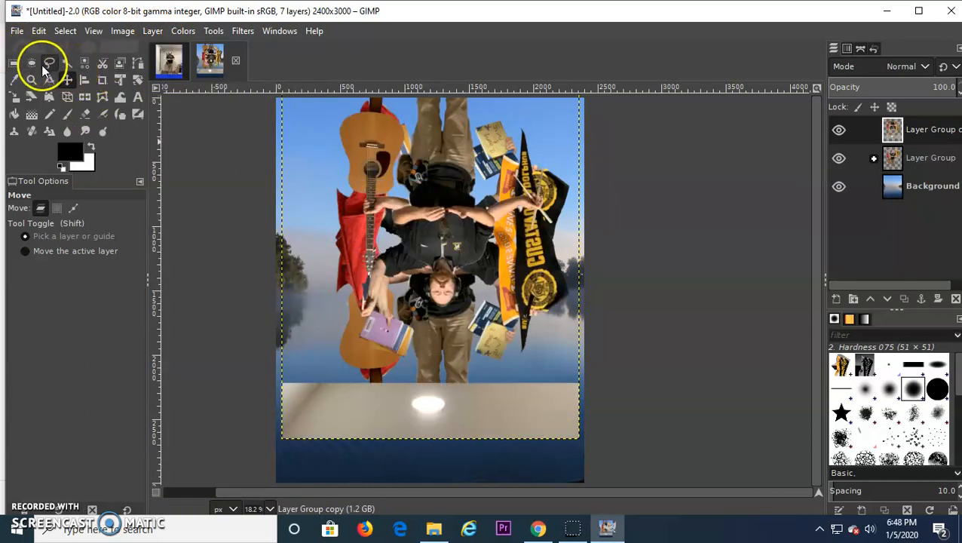
Step: Move the flipped figure layer down toward the lower edge of the image
left_click_drag(450, 222, 434, 272)
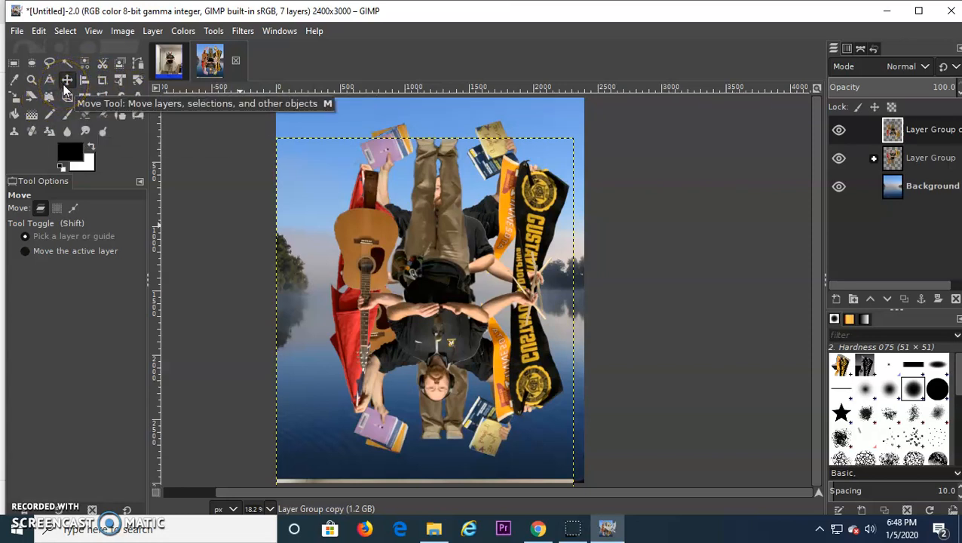
left_click(152, 30)
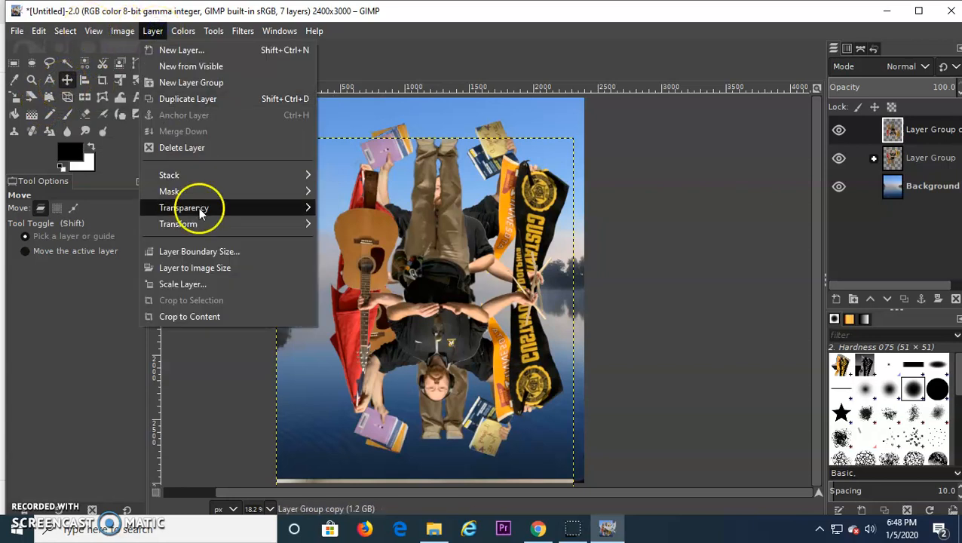
mouse_move(249, 224)
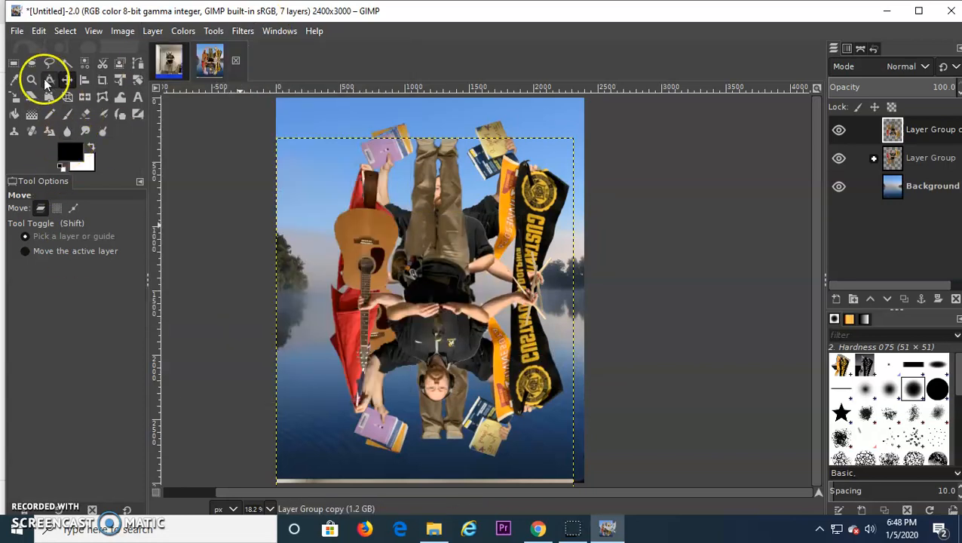
Step: Scale the flipped layer with its aspect ratio unlinked to about 2391 × 940 px, placing it as a reflection beneath the figure's feet
left_click(15, 98)
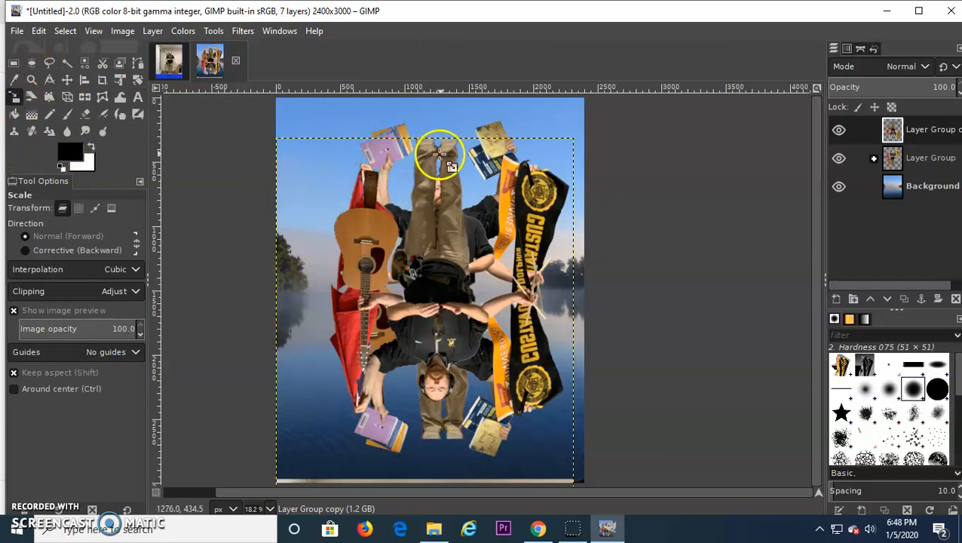
left_click(393, 200)
left_click_drag(393, 200, 332, 167)
mouse_move(426, 139)
left_mouse_down()
mouse_move(425, 231)
mouse_move(424, 127)
mouse_move(427, 150)
left_mouse_up()
left_click(724, 141)
left_click_drag(434, 139, 461, 440)
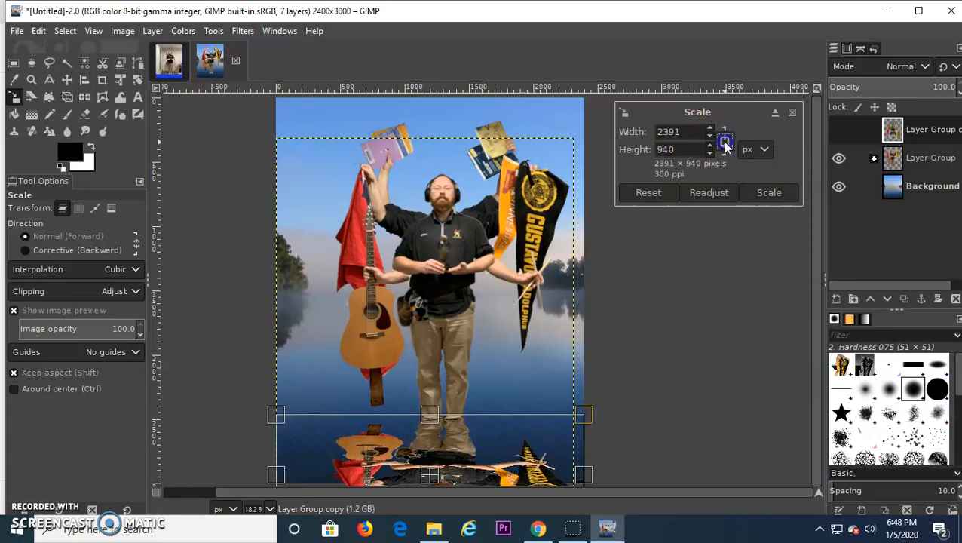
left_click(770, 193)
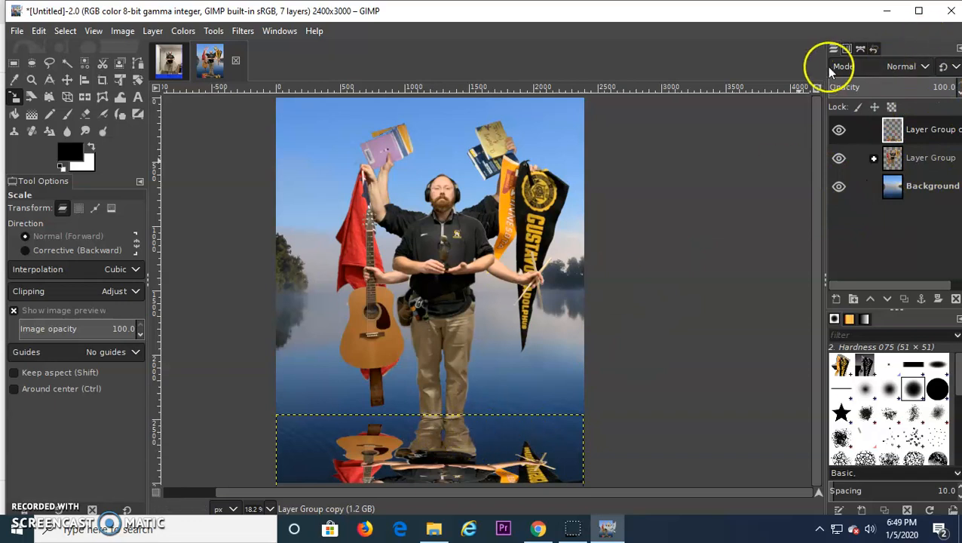
Step: Set the reflection layer's blend mode to Screen and its opacity to 67
left_click(919, 73)
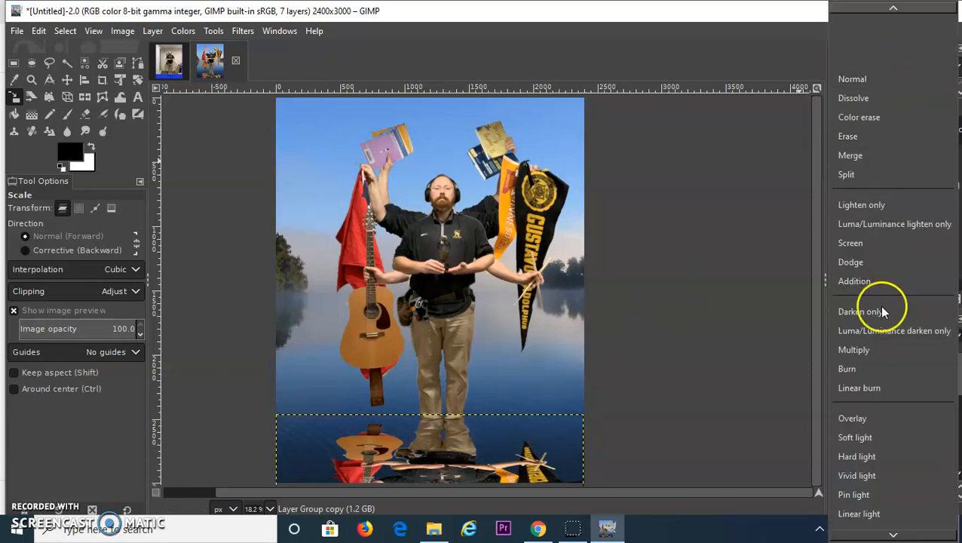
left_click(864, 244)
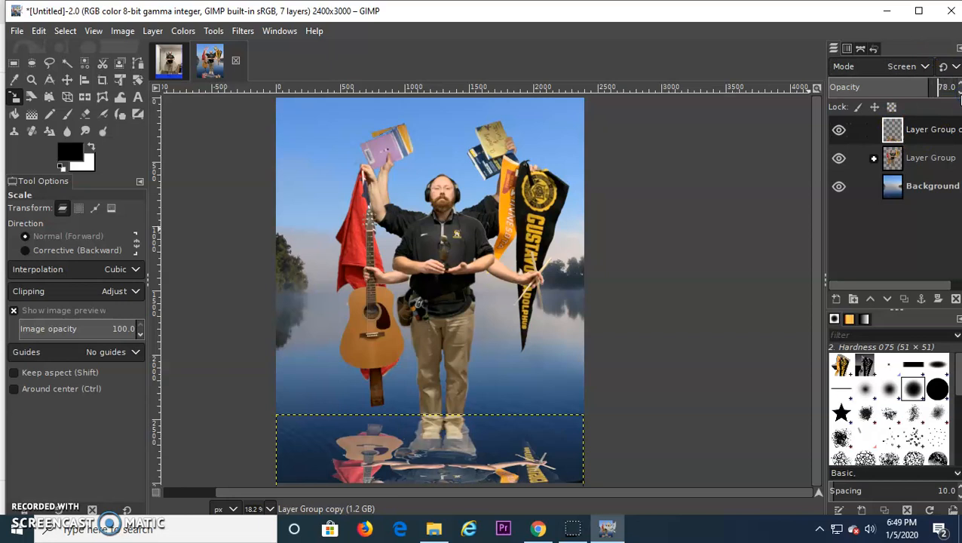
left_click_drag(658, 14, 613, 4)
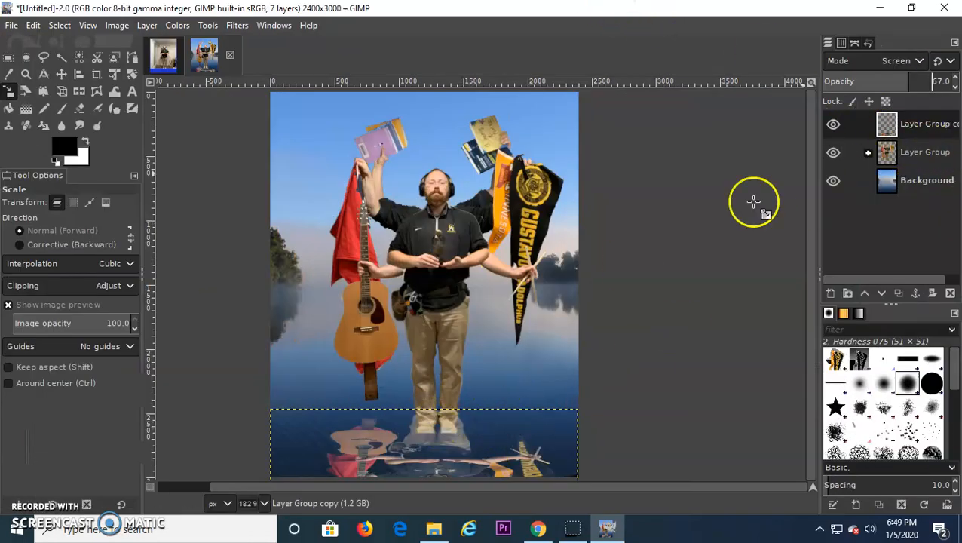
Step: Try a black (full transparency) layer mask on the original Layer Group and undo it
left_click(924, 154)
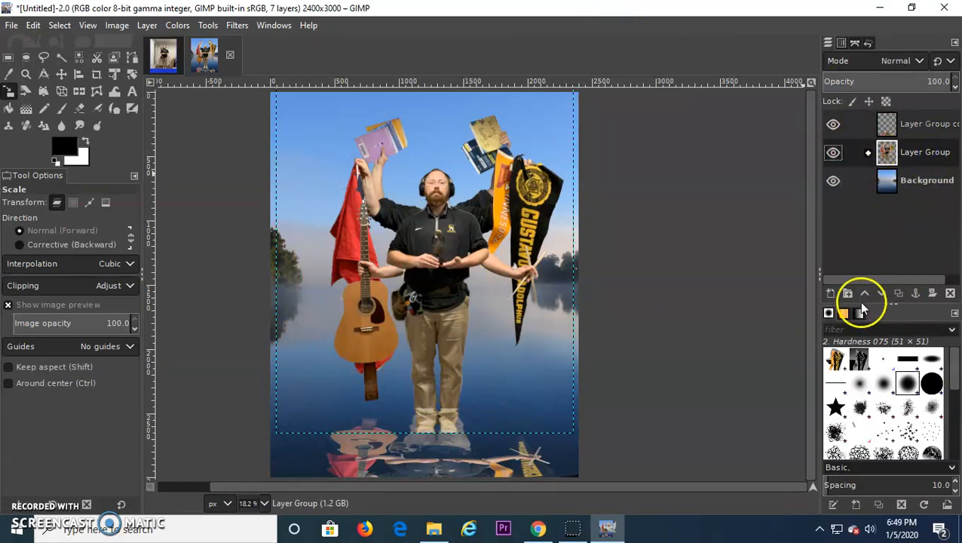
left_click(935, 295)
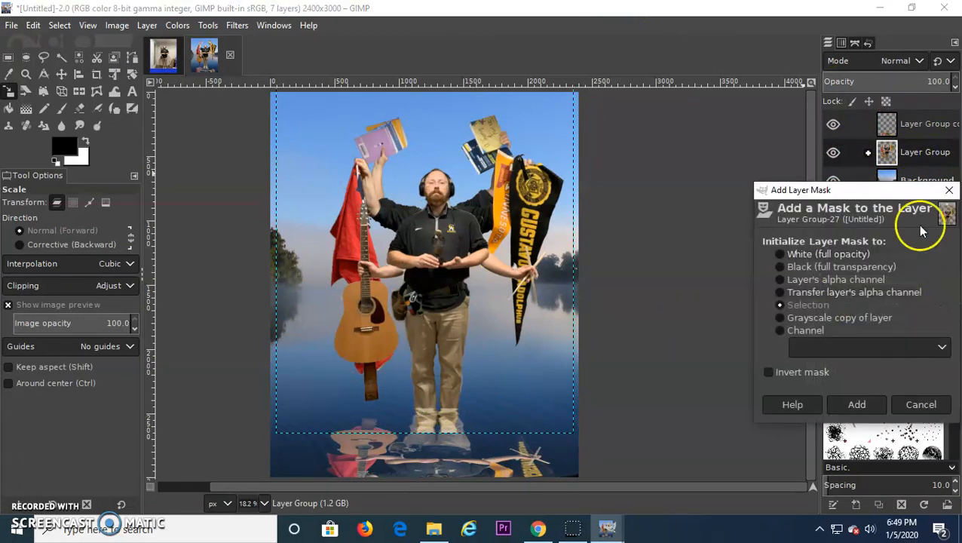
left_click(812, 266)
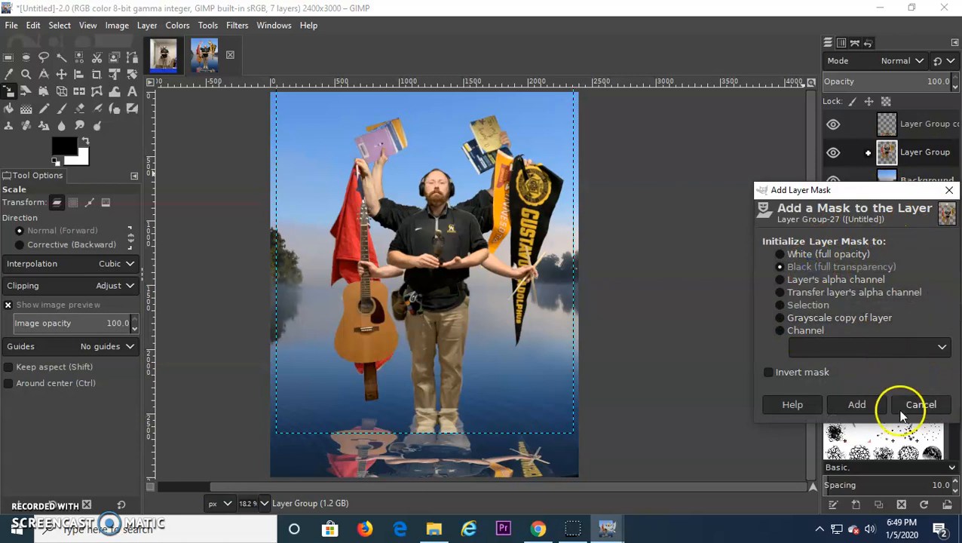
left_click(857, 404)
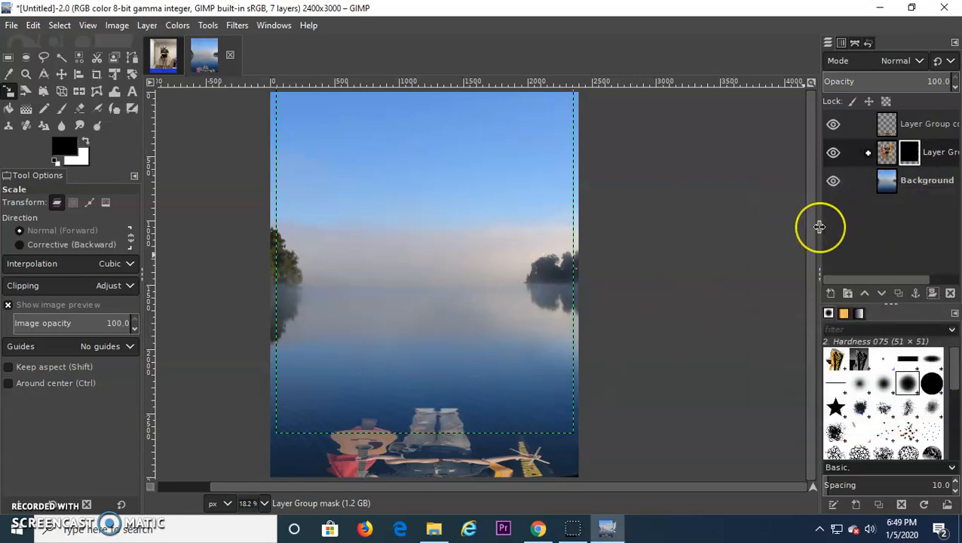
key("ctrl+z")
Step: Add a white (full opacity) layer mask to the original Layer Group
left_click(932, 293)
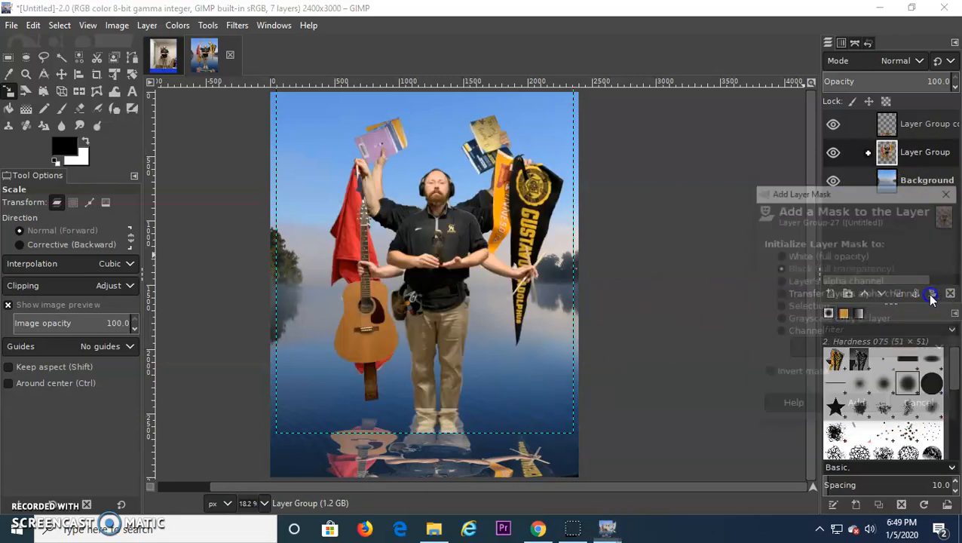
left_click(816, 255)
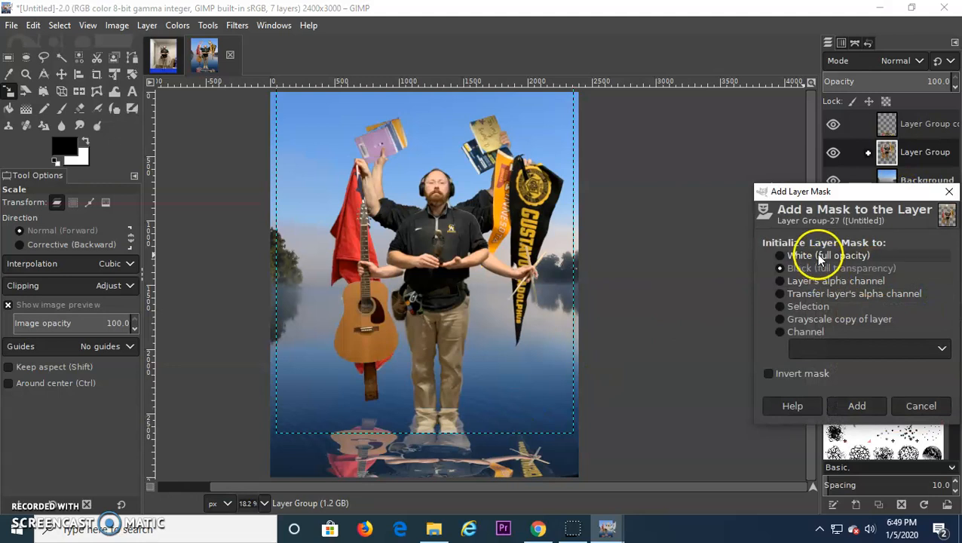
left_click(856, 406)
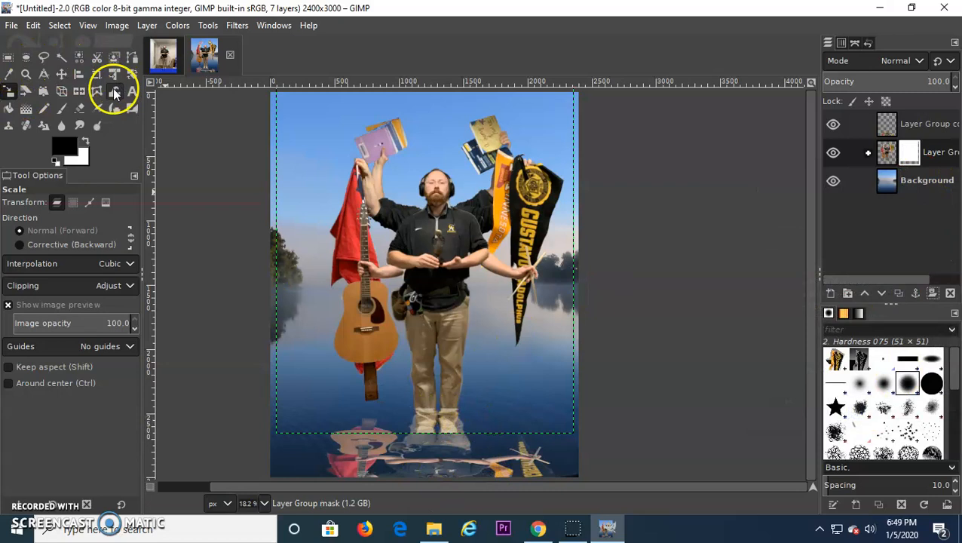
Step: Paint black on the group's mask over the standing figure's shoes with the Paintbrush to hide them above the reflection
key("p")
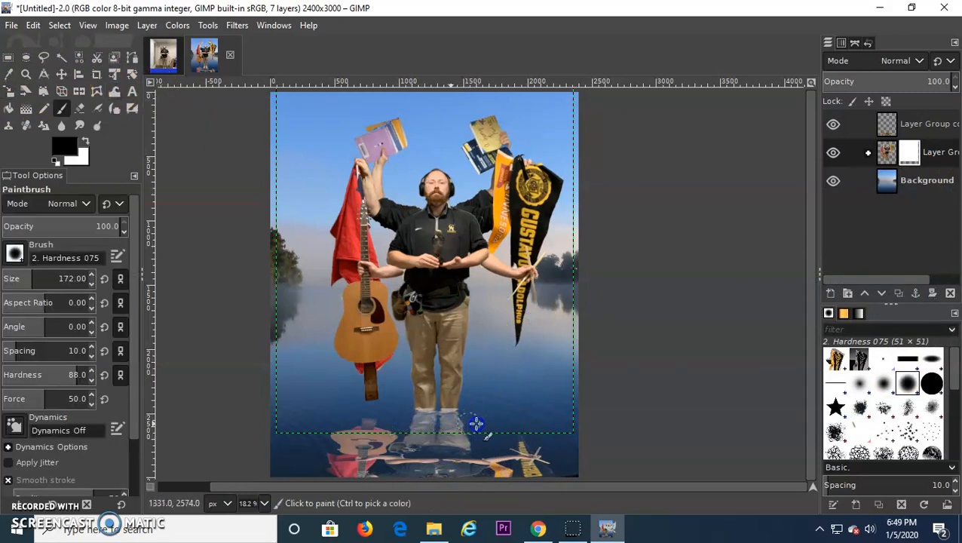
mouse_move(458, 423)
left_mouse_down()
mouse_move(506, 437)
mouse_move(408, 420)
mouse_move(367, 426)
mouse_move(404, 445)
mouse_move(436, 442)
mouse_move(458, 459)
mouse_move(445, 471)
mouse_move(470, 442)
mouse_move(444, 407)
mouse_move(459, 438)
mouse_move(464, 432)
mouse_move(435, 423)
mouse_move(461, 410)
mouse_move(408, 413)
mouse_move(441, 419)
left_mouse_up()
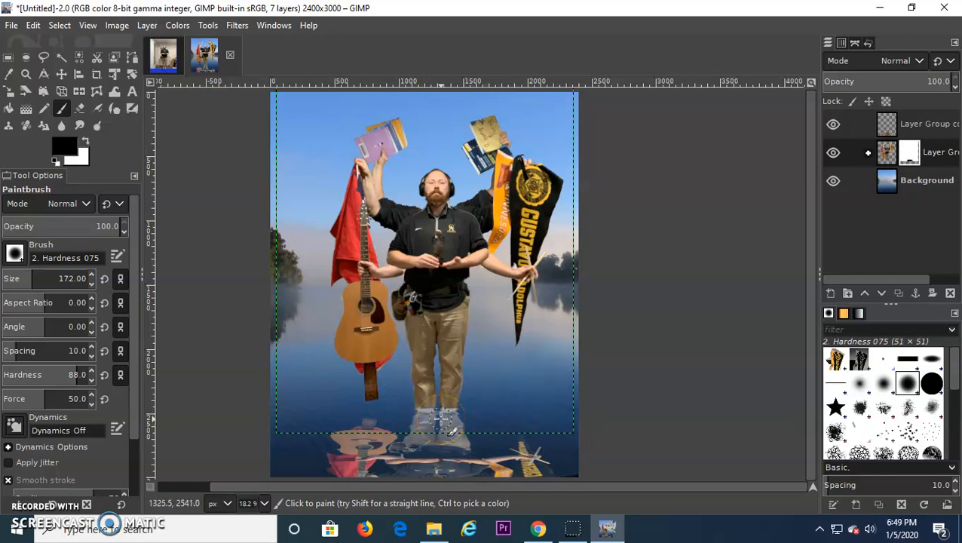
left_click(595, 354)
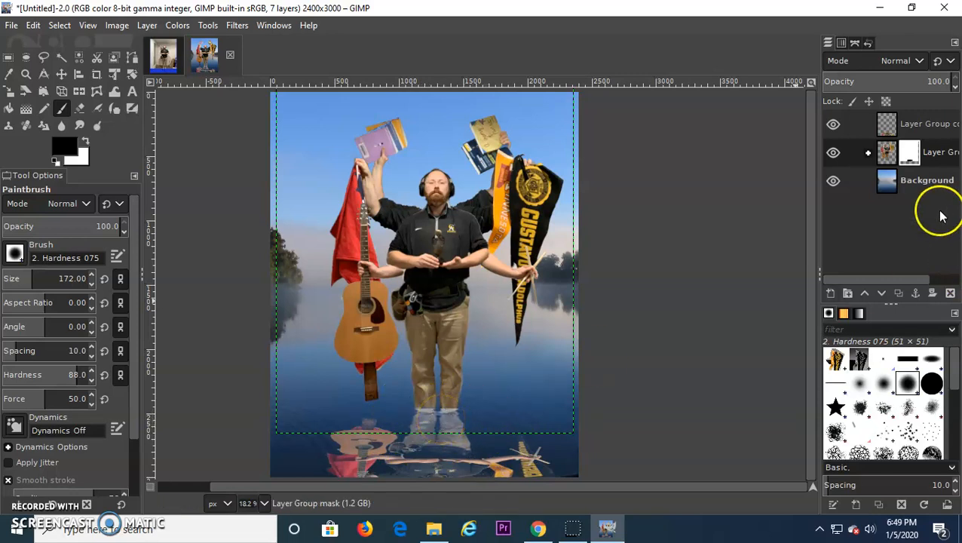
Step: Select the flipped reflection layer and duplicate it
left_click(882, 125)
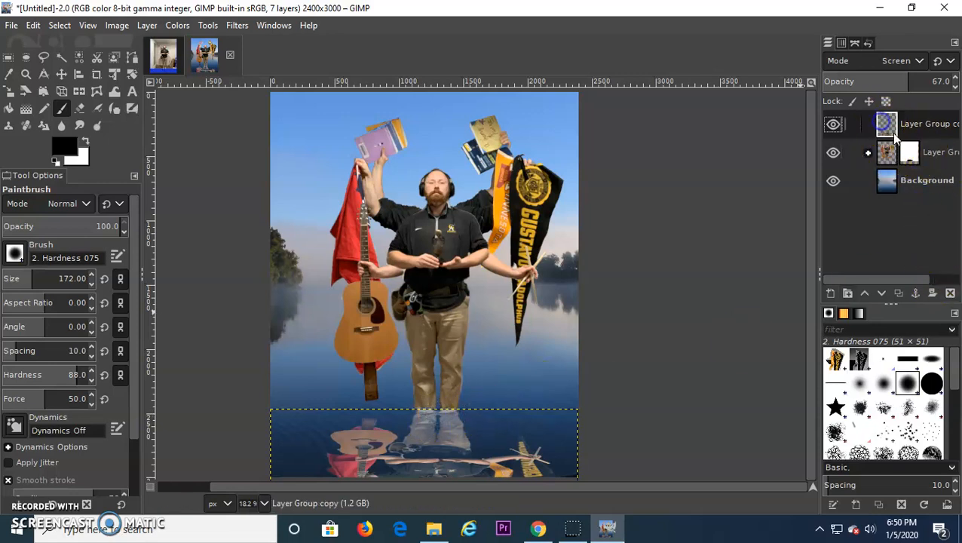
left_click(900, 148)
right_click(888, 130)
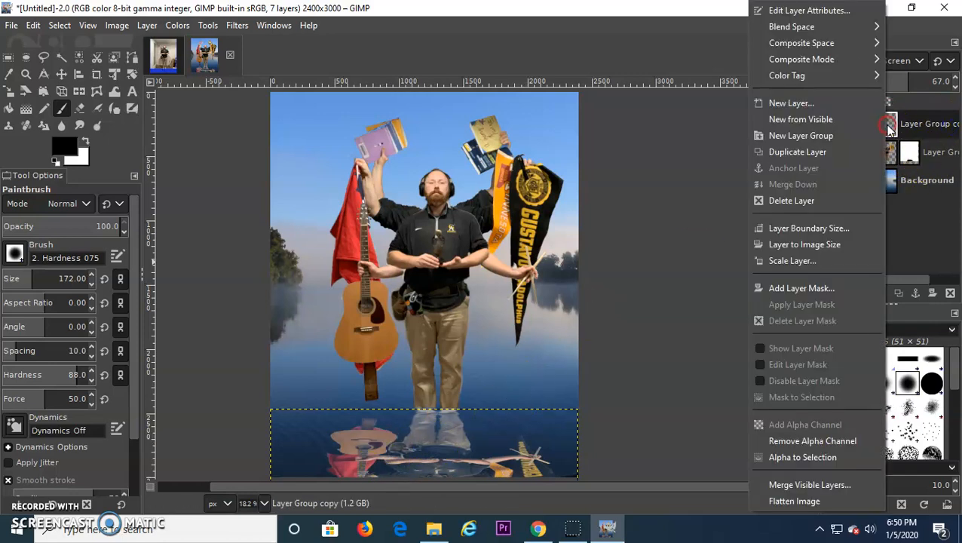
left_click(823, 153)
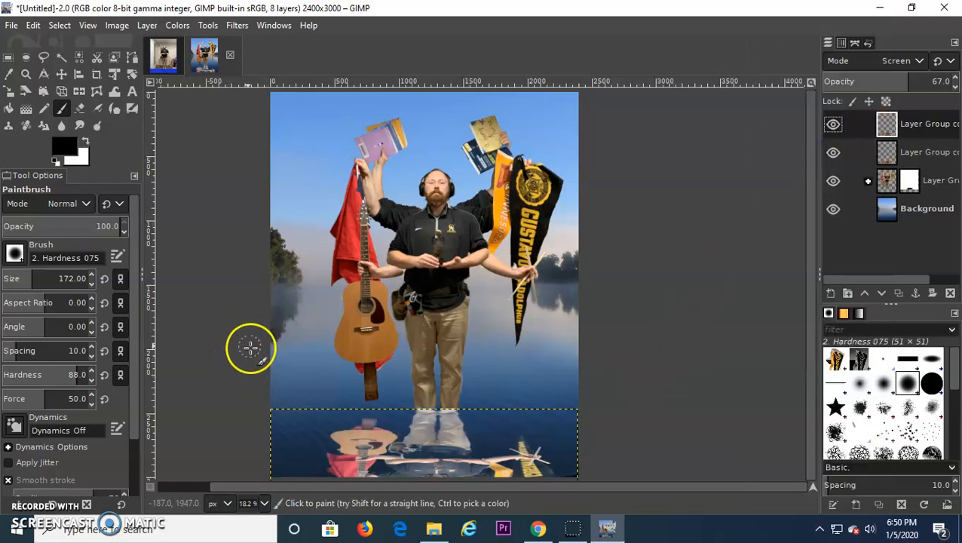
left_click(856, 64)
scroll(852, 64, "up", 4)
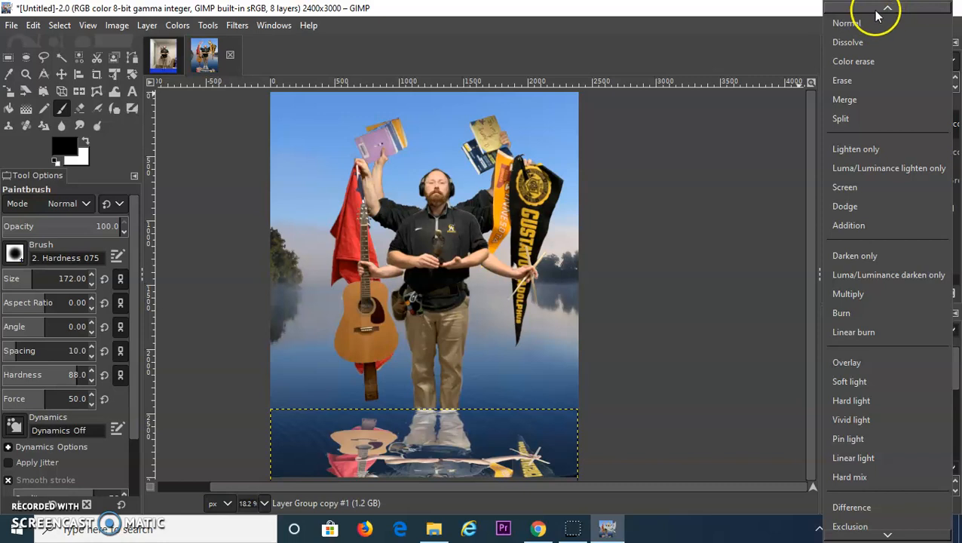
left_click(748, 142)
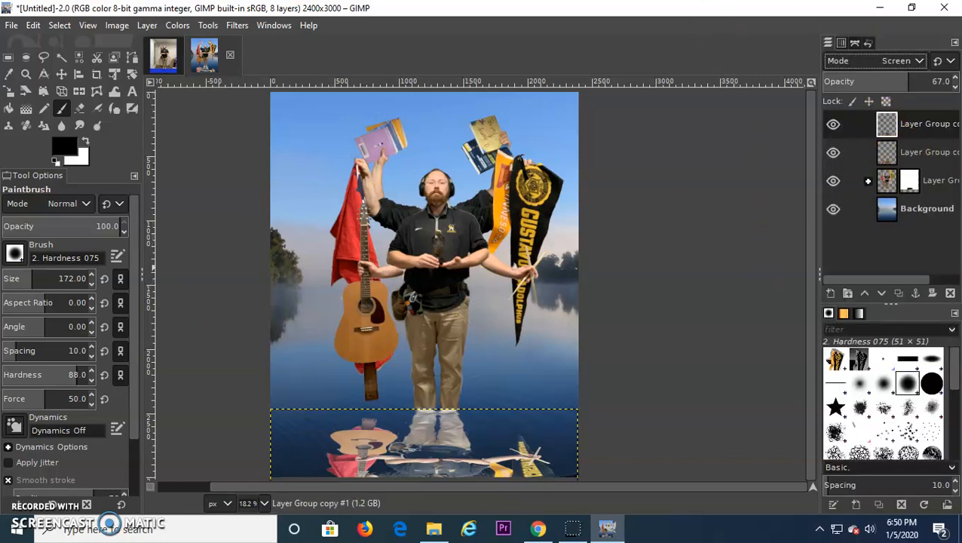
Step: Select the reflection's silhouette on the duplicate layer with Fuzzy Select and paint it black with the Paintbrush
left_click(62, 57)
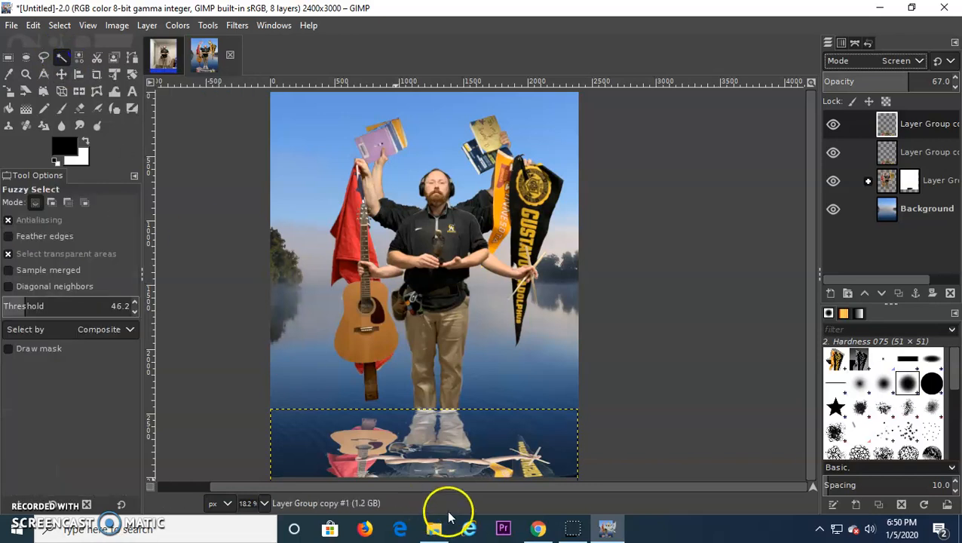
left_click(423, 416)
left_click(481, 452)
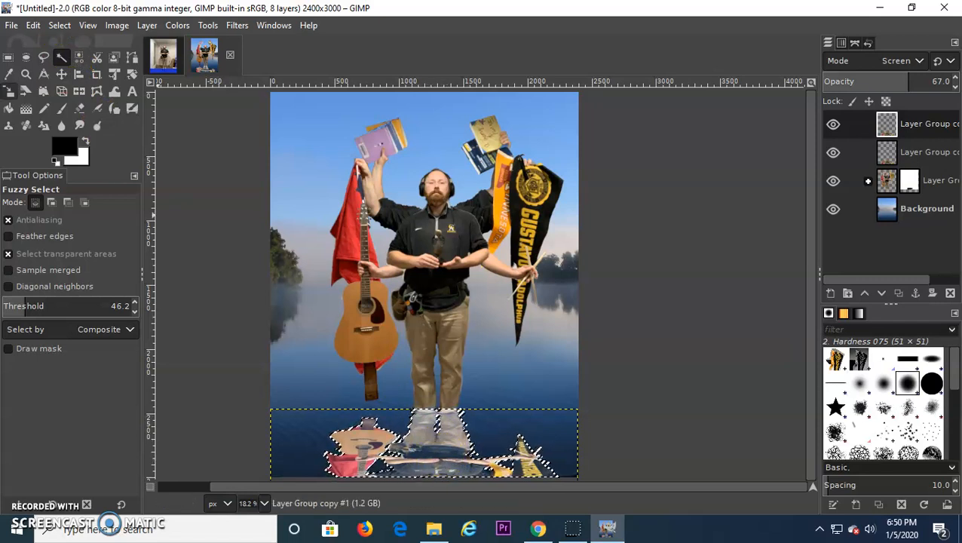
left_click(62, 110)
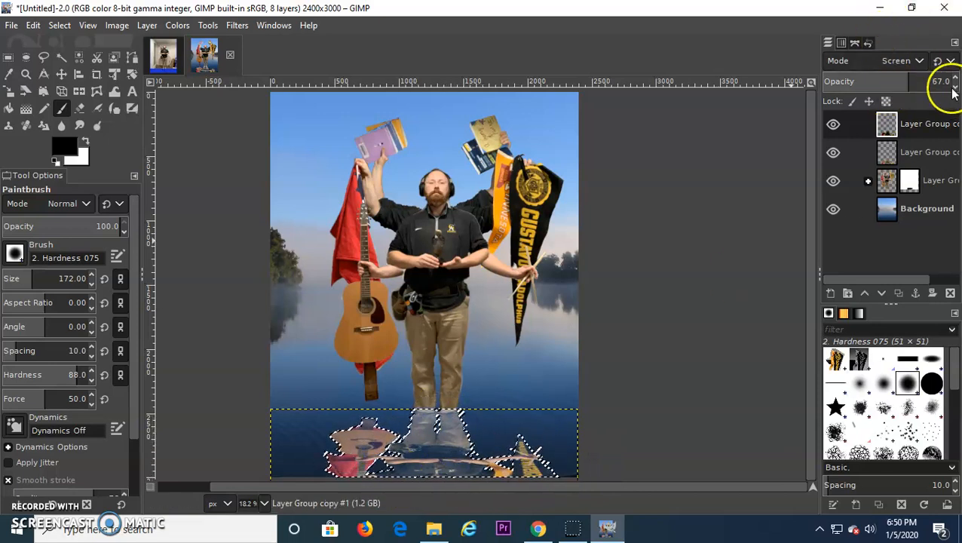
Step: Set the blackened reflection layer to 100 opacity and Normal mode, and clear the selection
left_click_drag(906, 82, 957, 83)
left_click(898, 85)
left_click(840, 59)
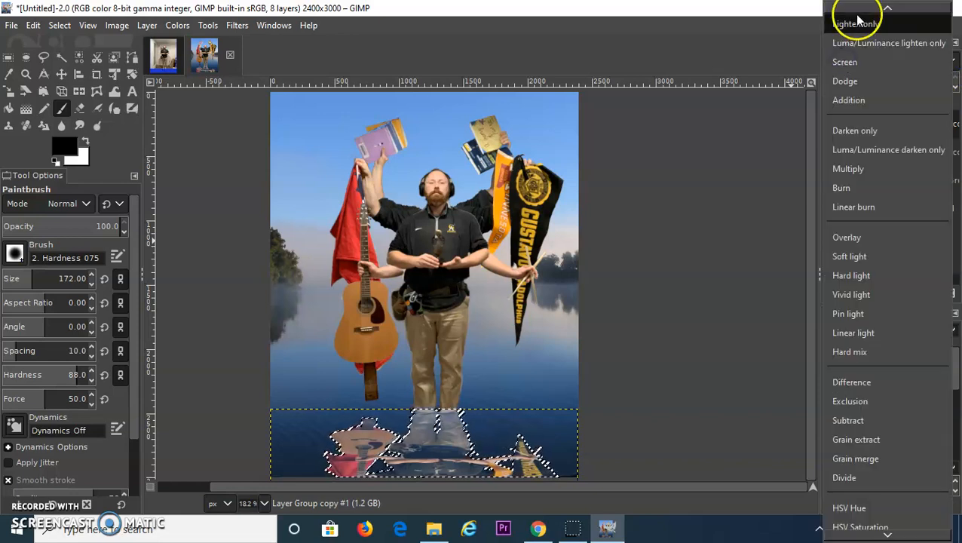
left_click(904, 14)
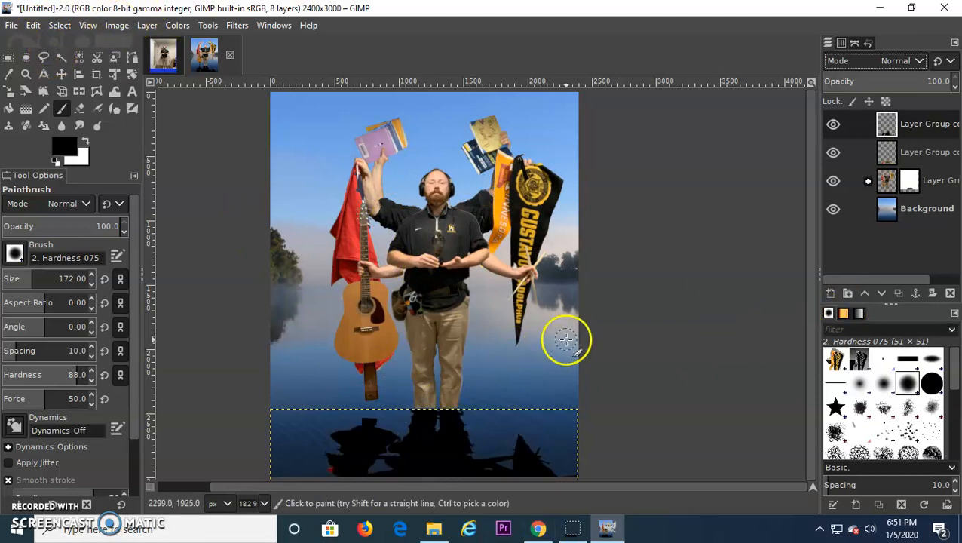
Step: Apply a Gaussian Blur with size 23.26 in X and Y to the blackened reflection layer
left_click(208, 25)
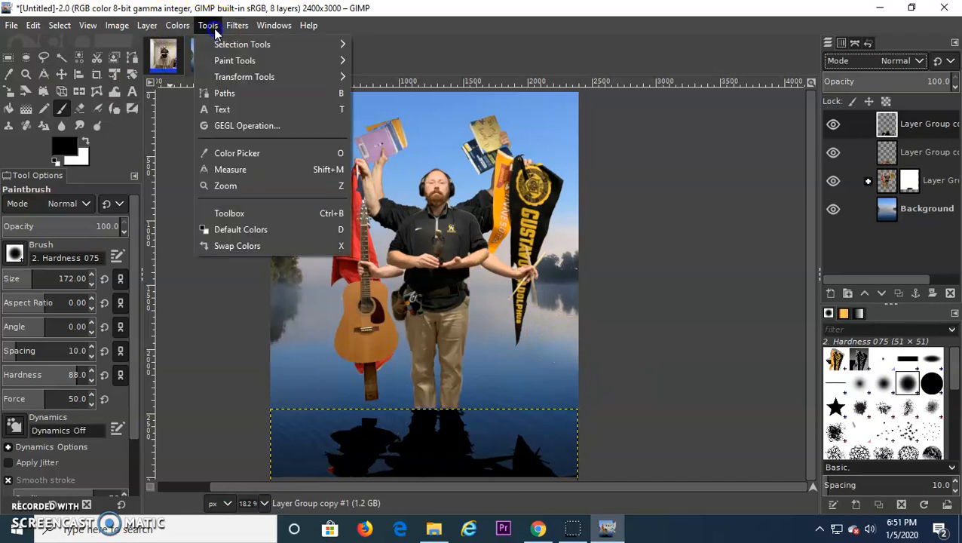
left_click(216, 27)
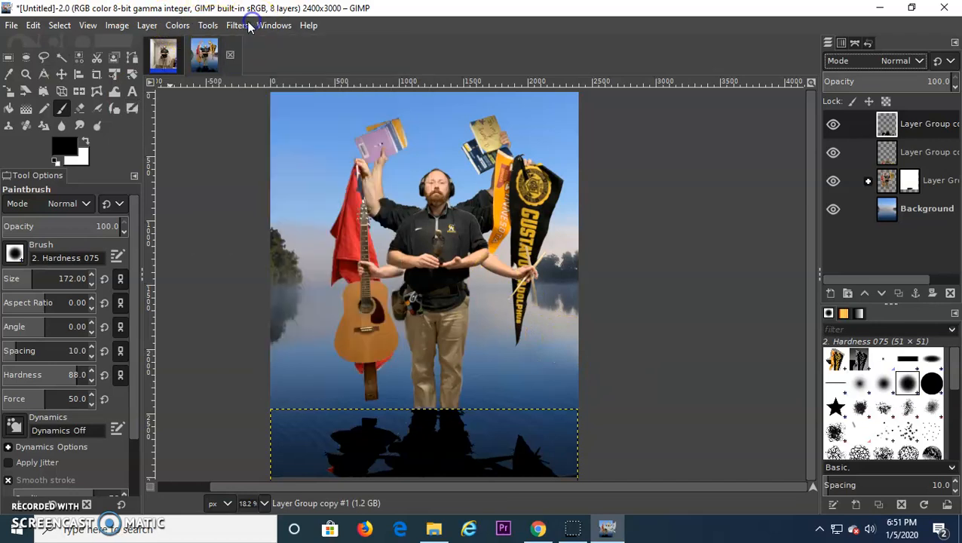
left_click(238, 26)
mouse_move(267, 108)
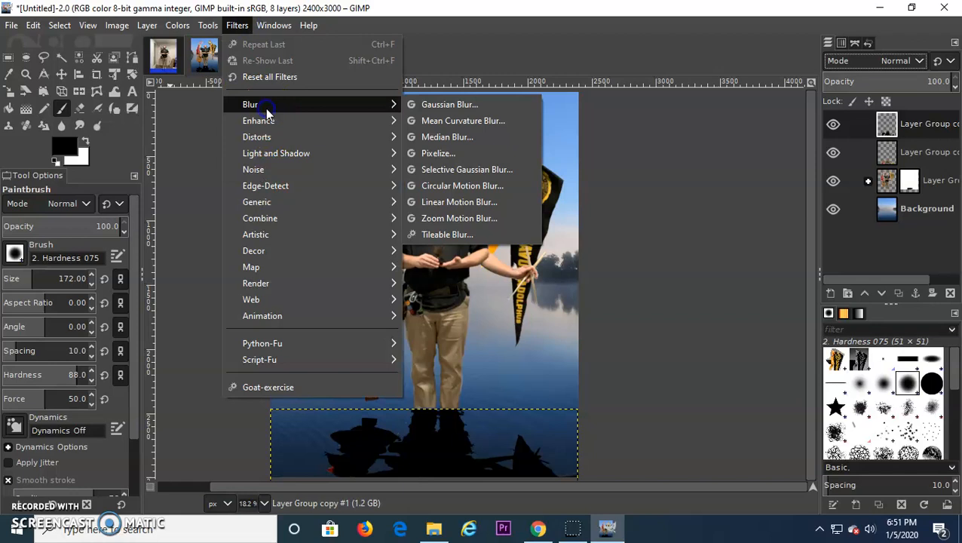
left_click(507, 110)
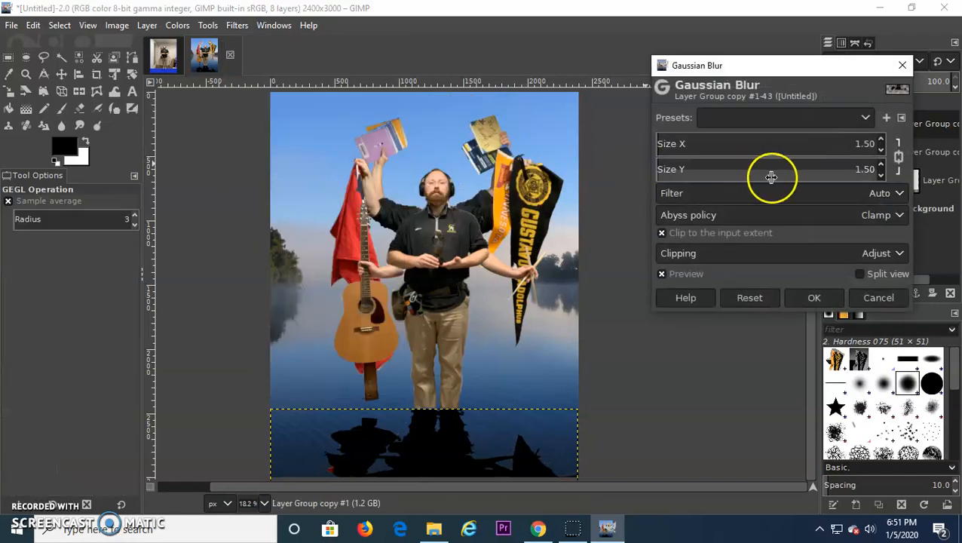
mouse_move(682, 145)
left_mouse_down()
mouse_move(671, 142)
mouse_move(709, 143)
left_mouse_up()
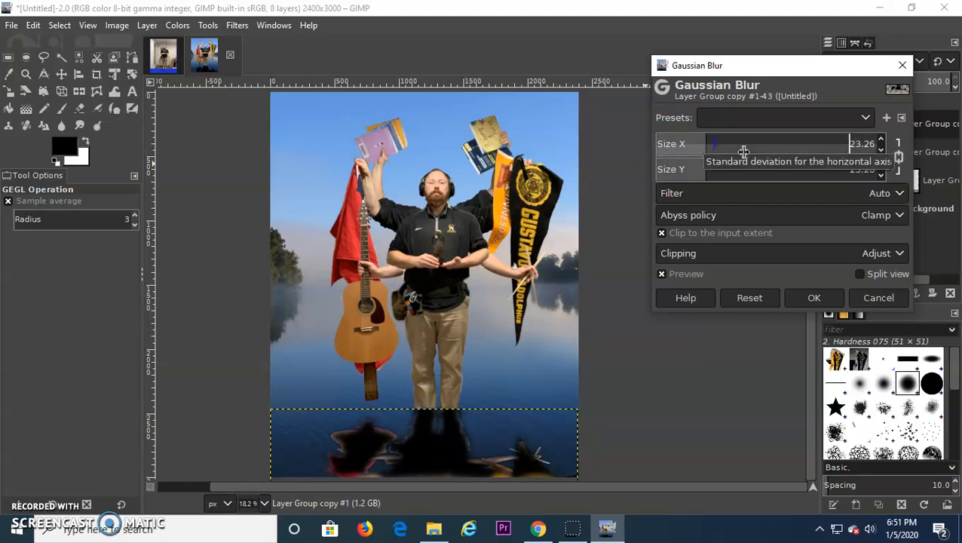
left_click(815, 298)
Step: Move the blurred shadow layer up over the figure's legs and erase most of the leftover floor strip along its lower edge
left_click(62, 73)
left_click(368, 434)
left_click_drag(430, 453, 436, 379)
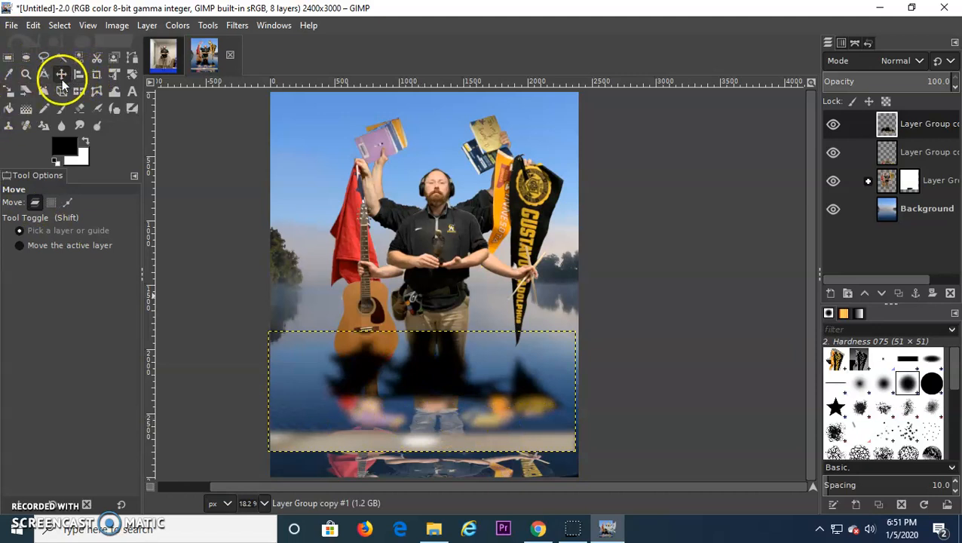
left_click(80, 108)
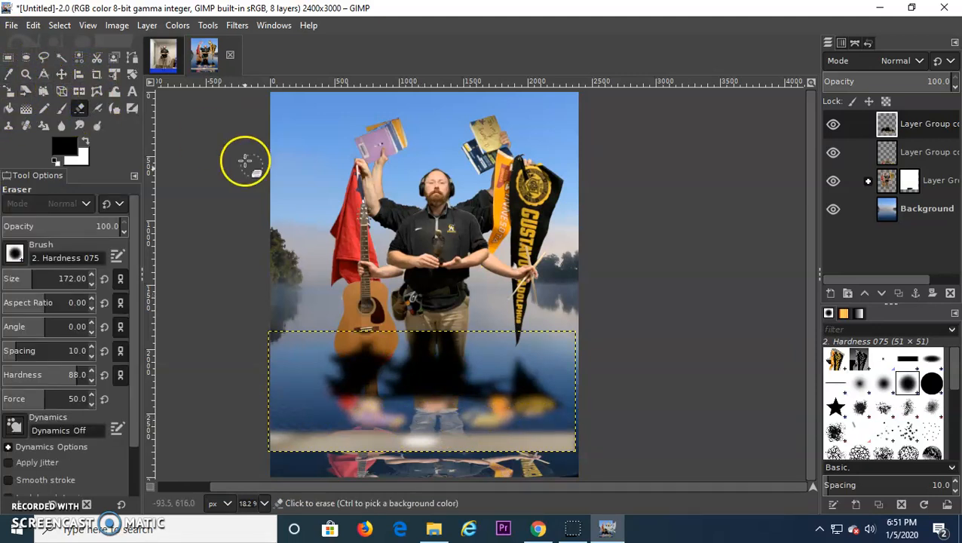
mouse_move(373, 452)
left_mouse_down()
mouse_move(266, 437)
mouse_move(440, 438)
mouse_move(472, 427)
mouse_move(310, 447)
mouse_move(556, 447)
left_mouse_up()
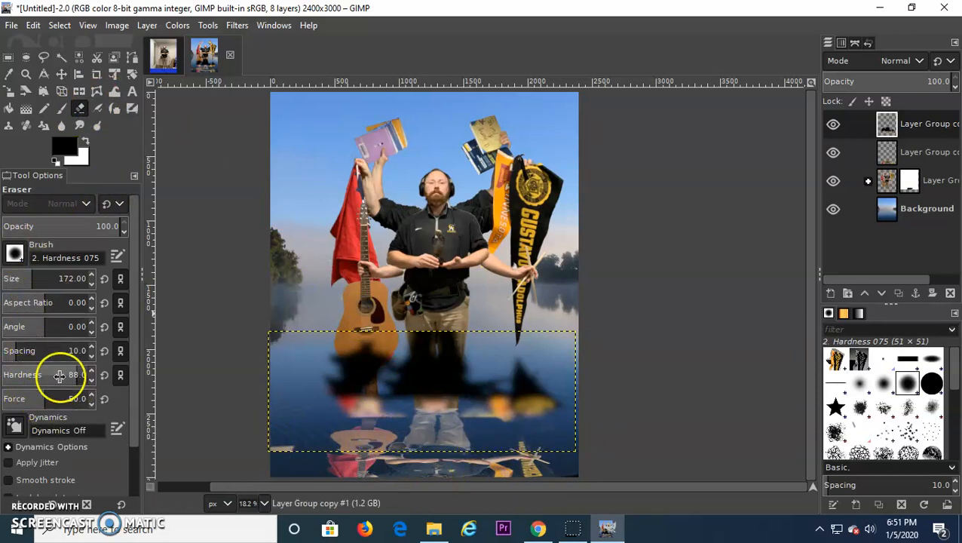
Step: Set the Eraser hardness to 0 and erase the remaining coloured fringes and floor remnants around the blurred shadow
mouse_move(76, 375)
left_mouse_down()
mouse_move(84, 384)
mouse_move(12, 386)
left_mouse_up()
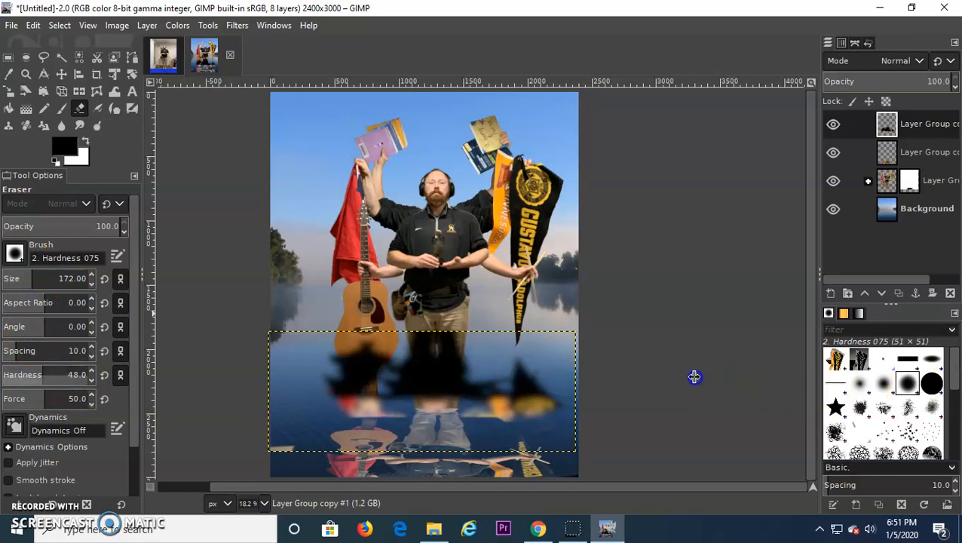
left_click_drag(548, 376, 316, 374)
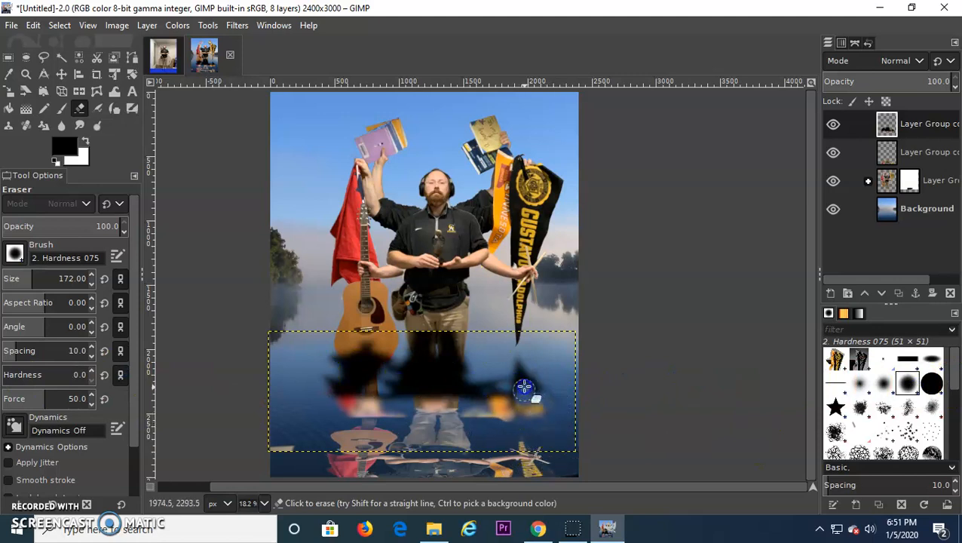
mouse_move(446, 430)
left_mouse_down()
mouse_move(471, 423)
mouse_move(430, 414)
left_mouse_up()
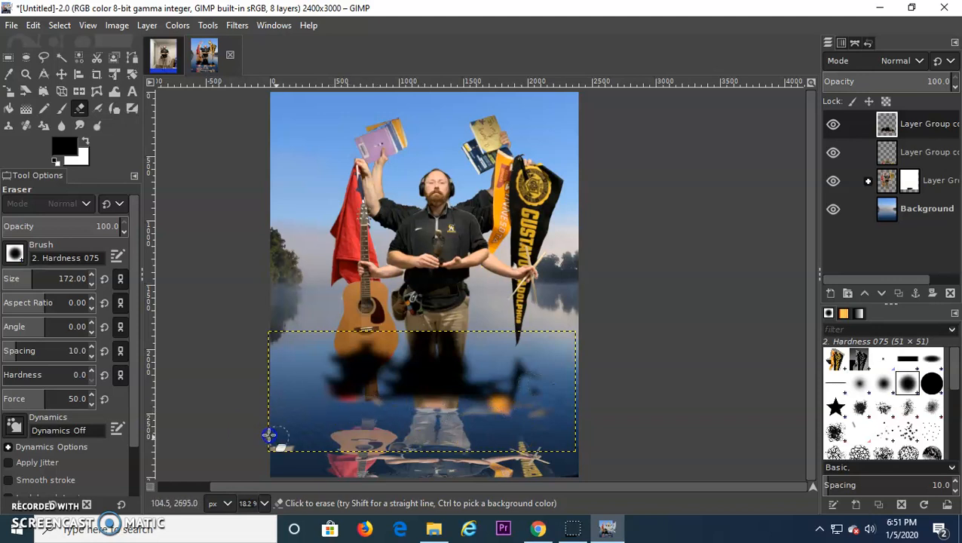
left_click(520, 405)
left_click(540, 405)
left_click(468, 412)
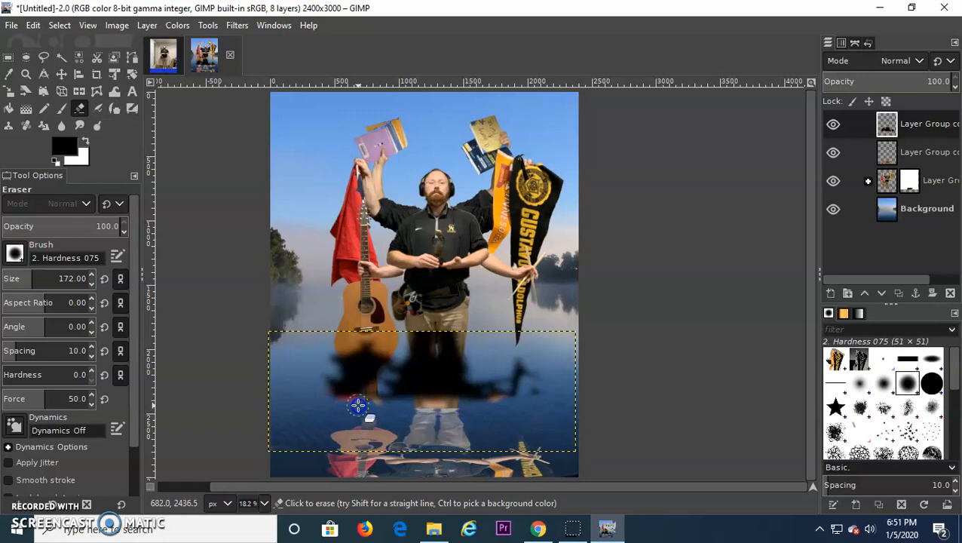
Step: Move the shadow layer down to the figure's feet in the water and set its opacity to 69.8
left_click(61, 74)
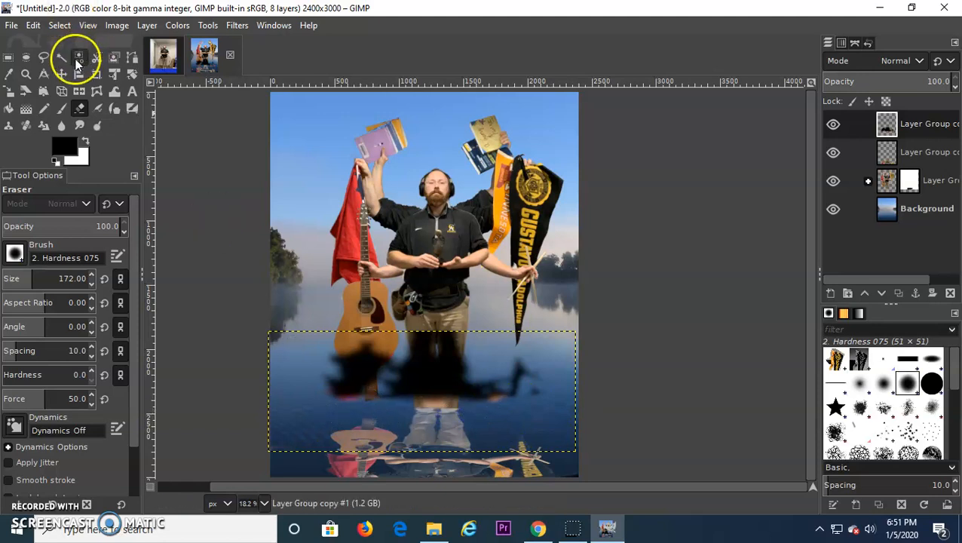
left_click_drag(432, 360, 438, 404)
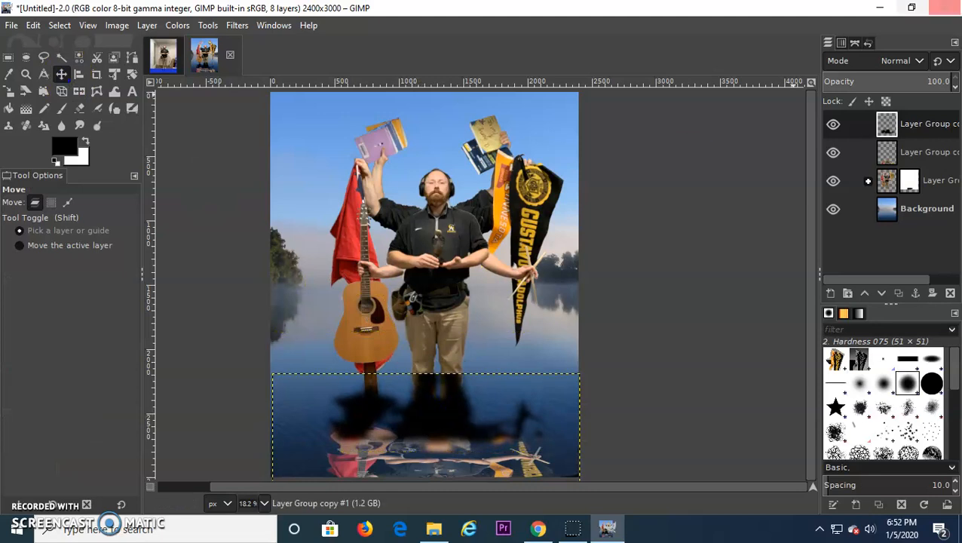
left_click(951, 81)
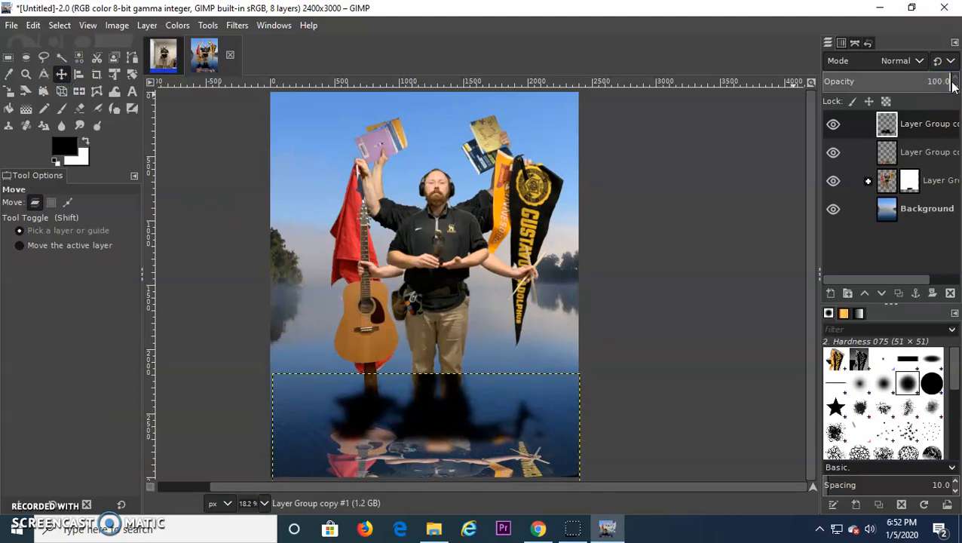
left_click_drag(951, 83, 695, 86)
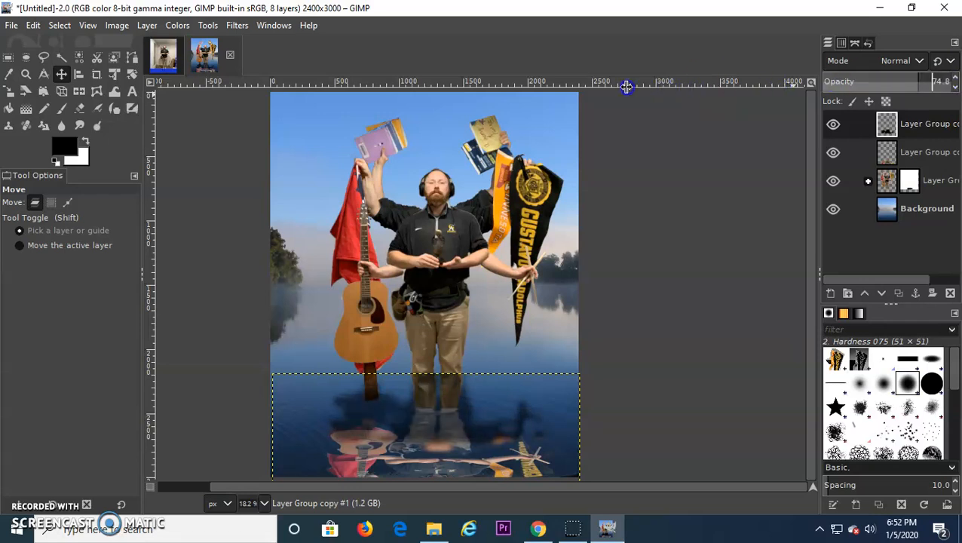
left_click_drag(567, 85, 564, 86)
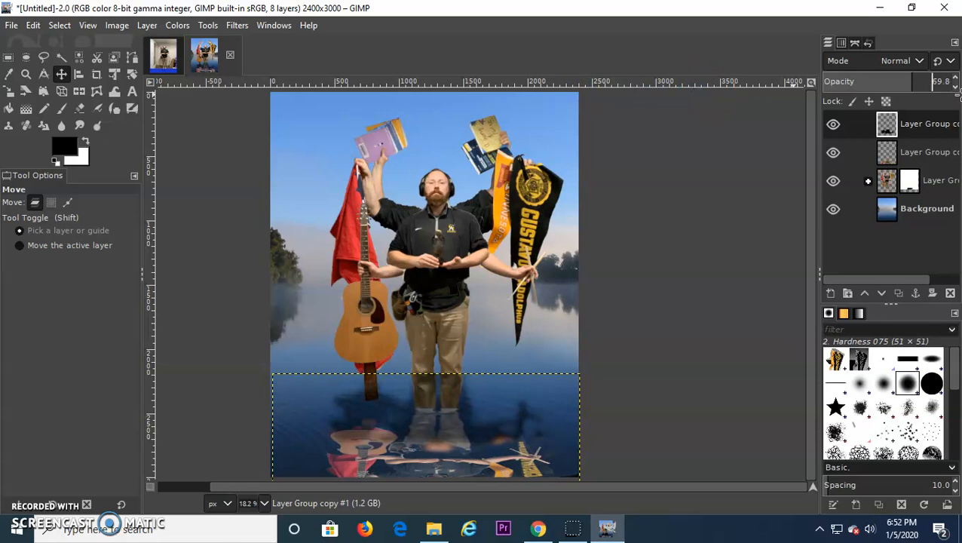
Step: Reorder the layers so the figure group is on top, followed by the shadow, the reflection and the background
left_click_drag(887, 126, 893, 196)
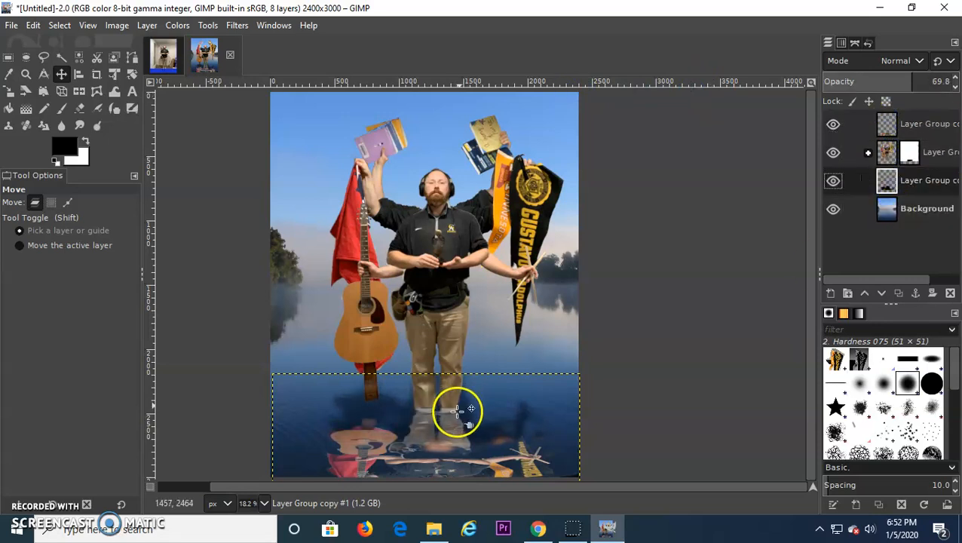
left_click_drag(885, 122, 888, 202)
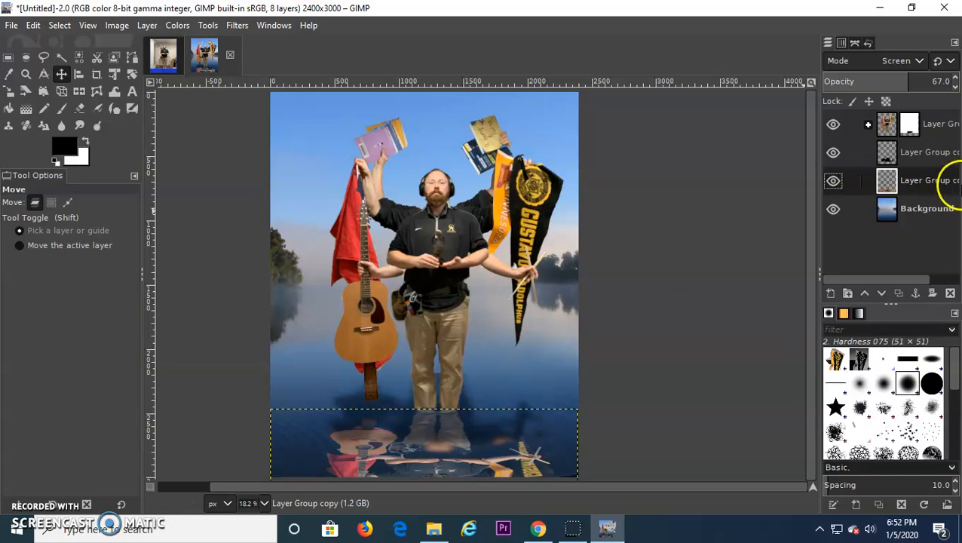
Step: Apply a Ripple distortion with amplitude 15.6 to the reflection layer and lower the layer's opacity to 18.7
left_click(238, 24)
mouse_move(270, 152)
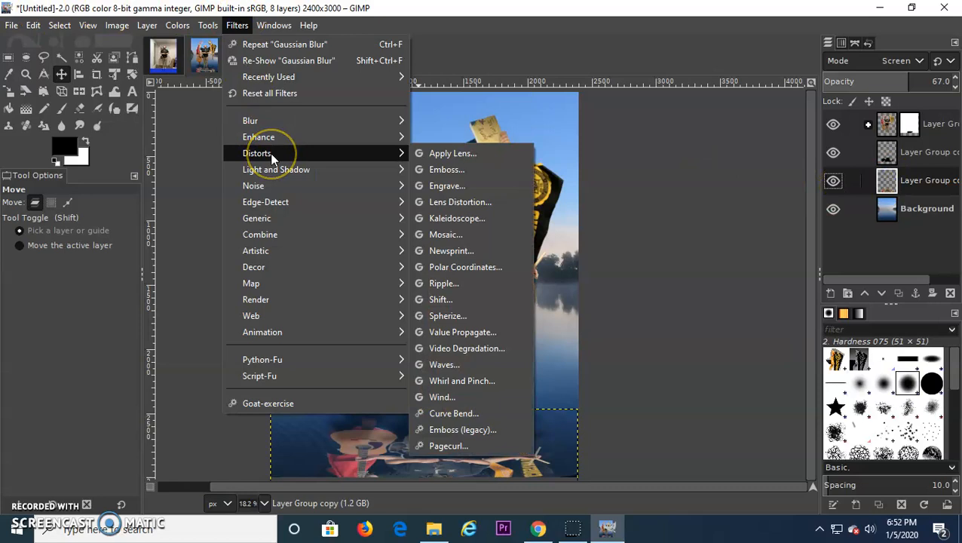
left_click(460, 282)
left_click_drag(709, 142, 683, 143)
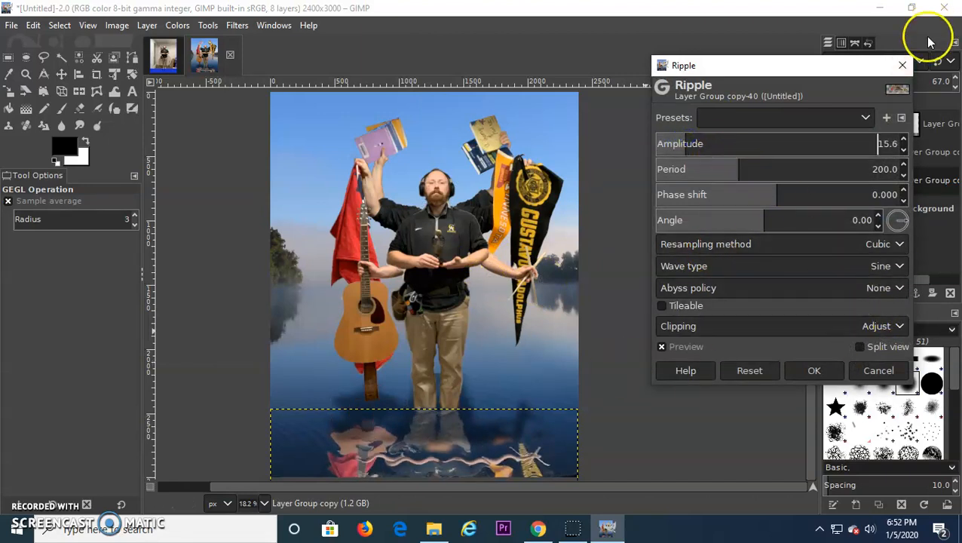
left_click(813, 371)
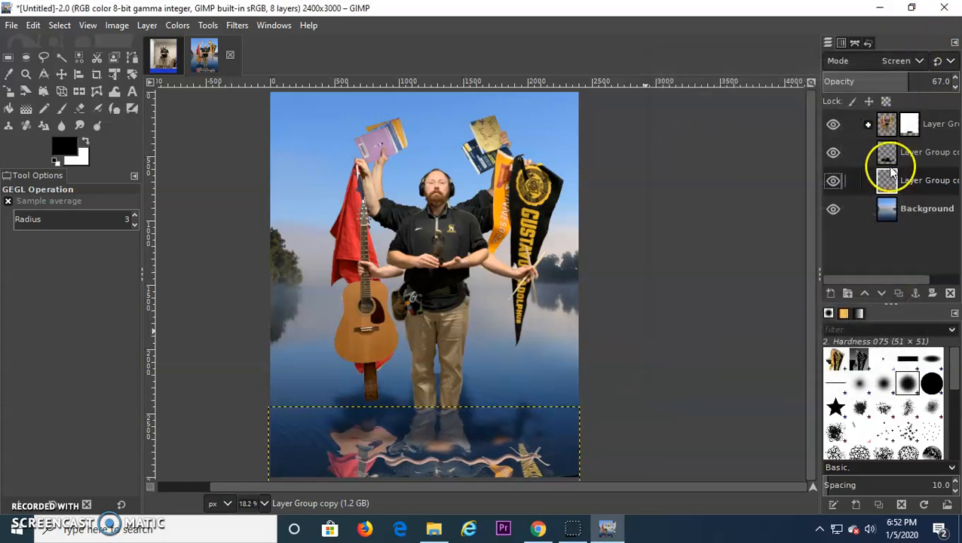
left_click_drag(897, 79, 845, 80)
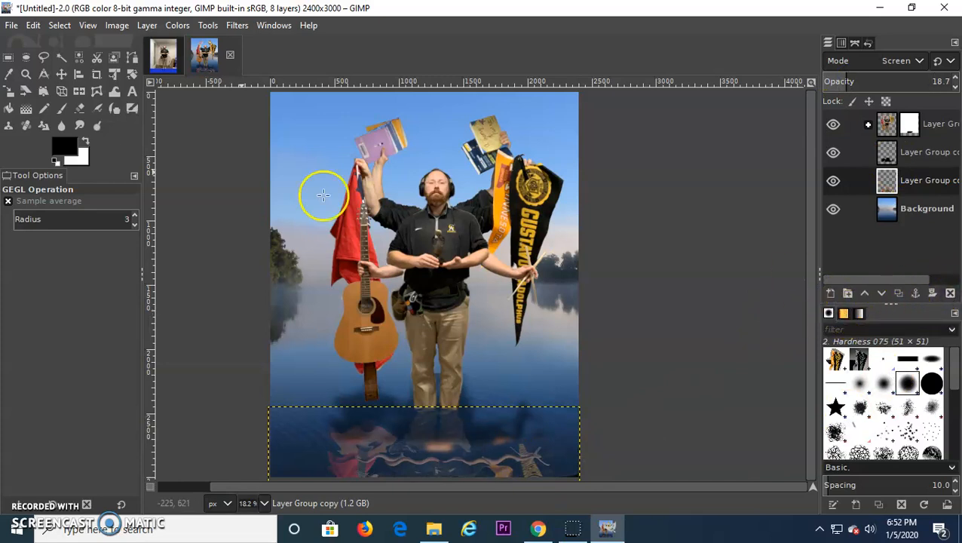
left_click(29, 112)
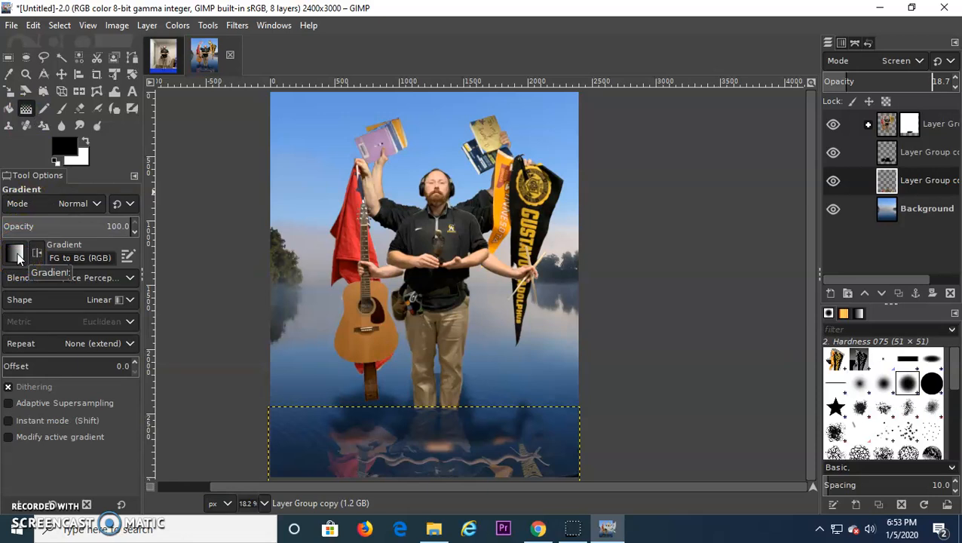
left_click(909, 124)
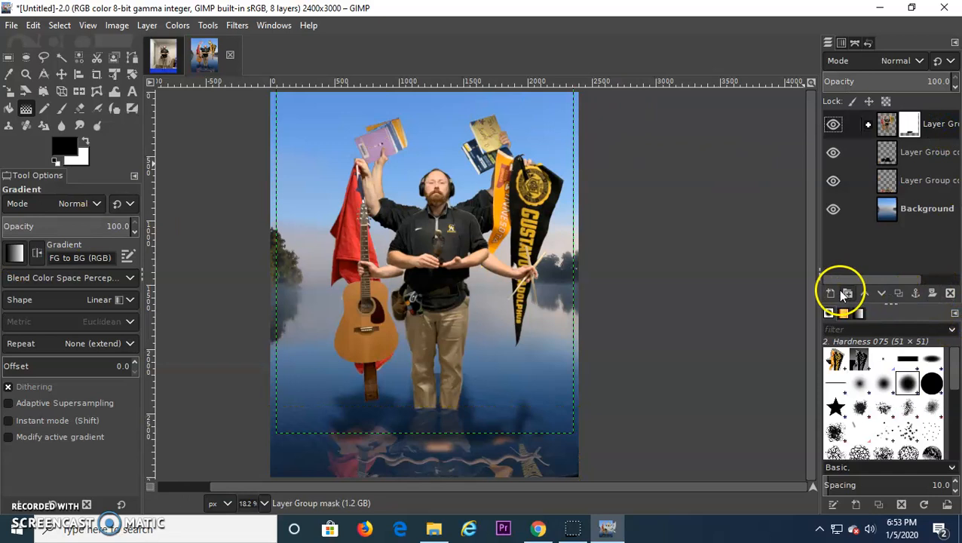
left_click(829, 294)
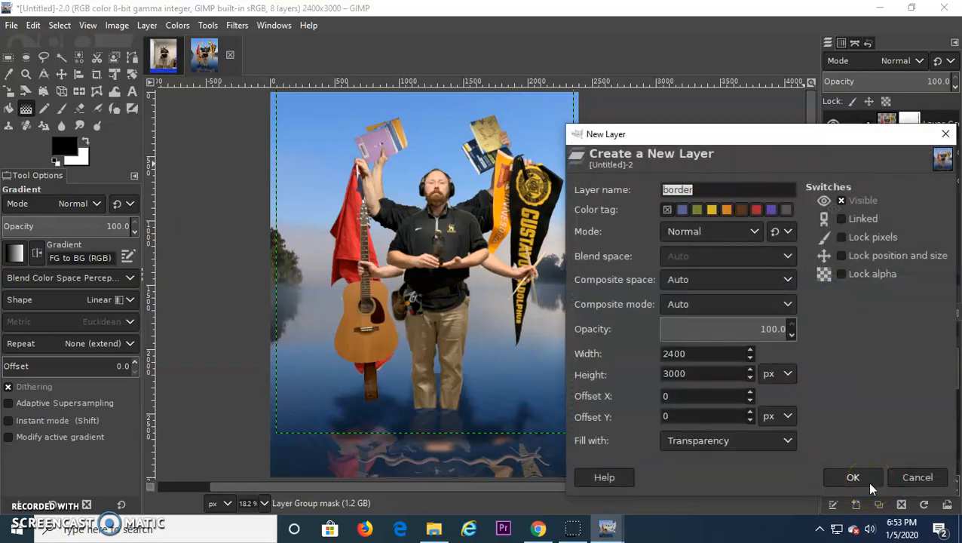
left_click(870, 487)
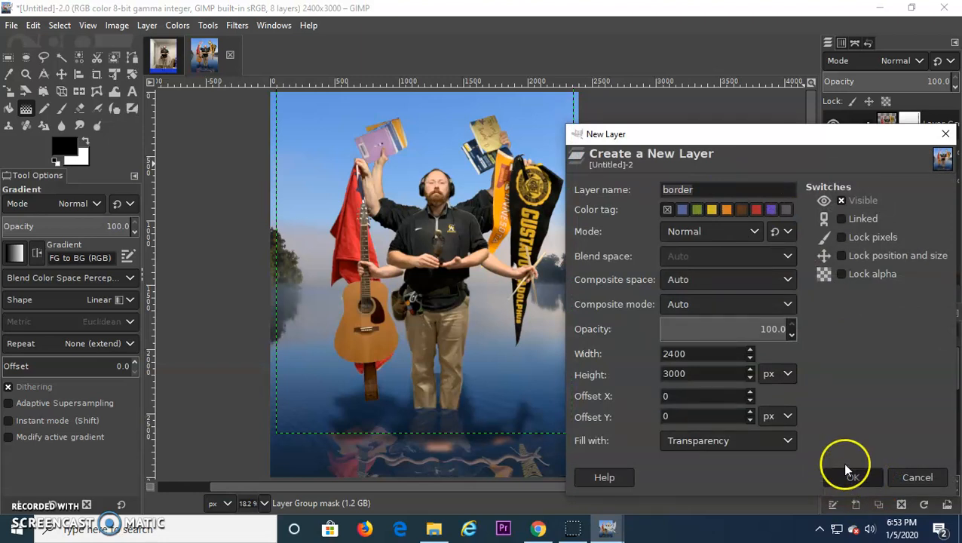
left_click(708, 185)
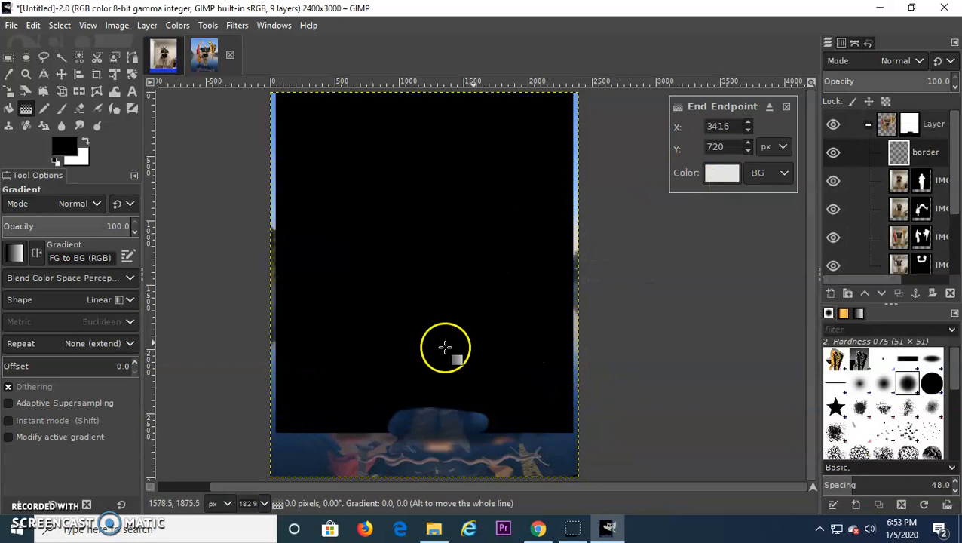
left_click(786, 107)
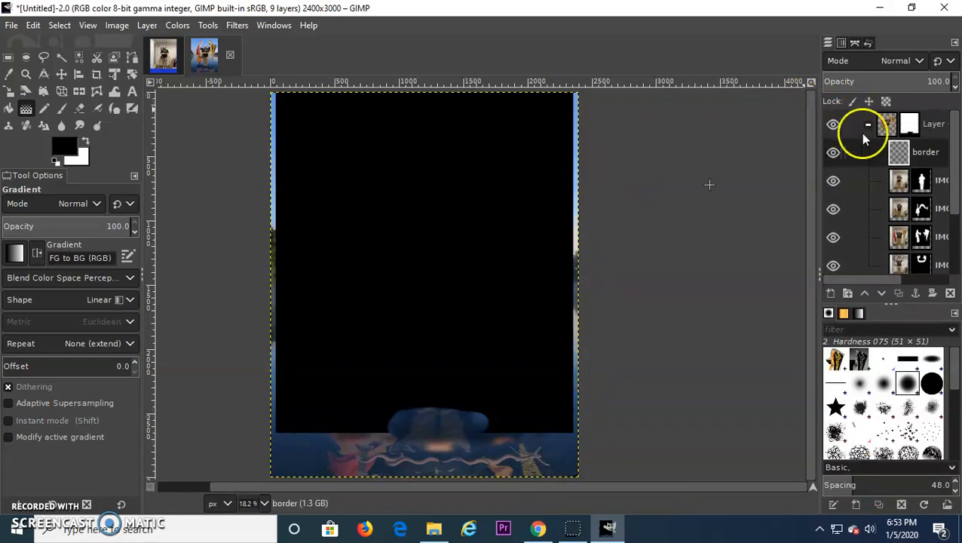
left_click(949, 292)
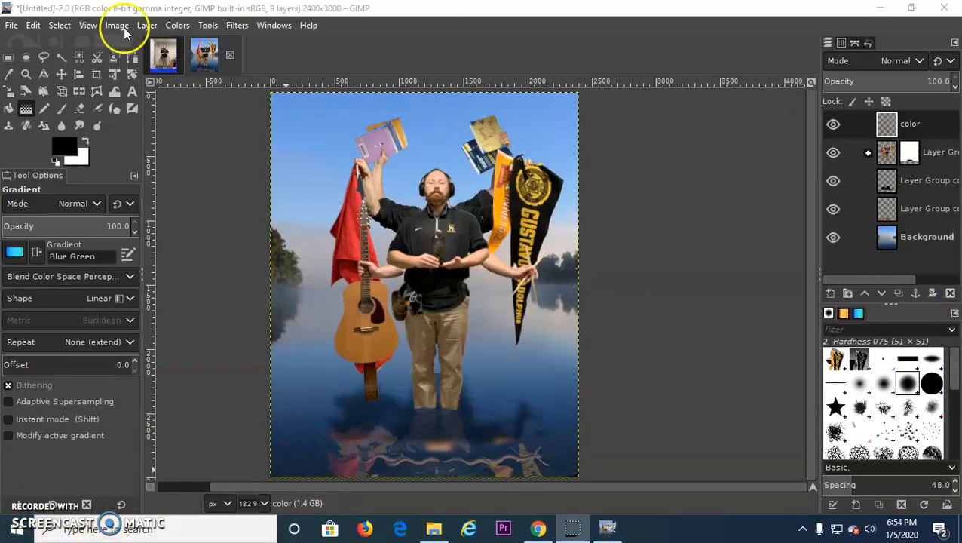
left_click(147, 25)
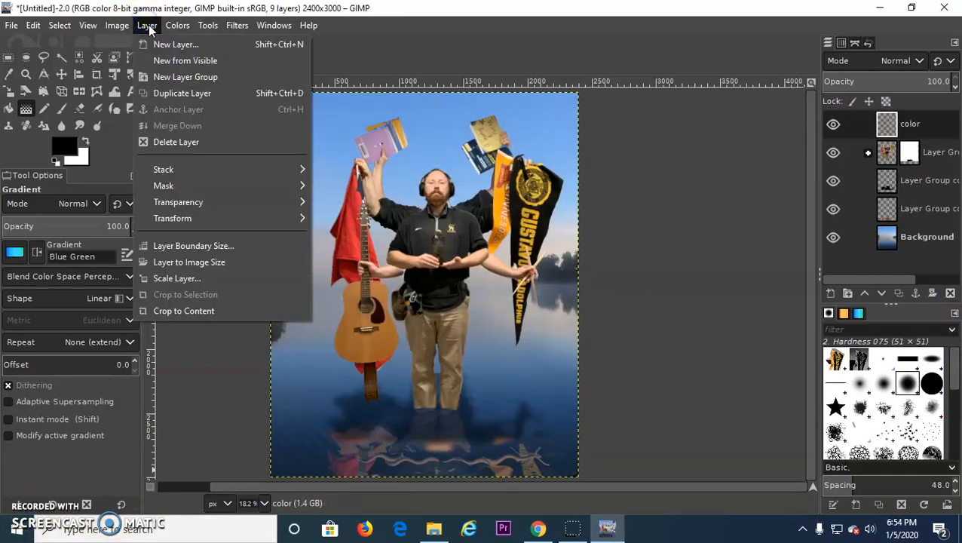
left_click(514, 22)
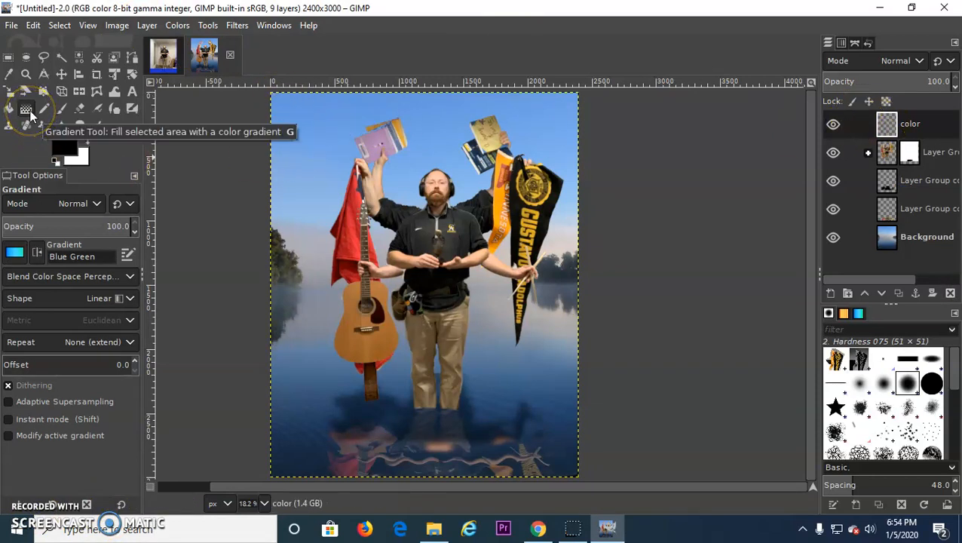
Step: Fill the color layer with a linear Blue Green gradient running diagonally from the image's upper-left corner to its lower-right corner
left_click(14, 254)
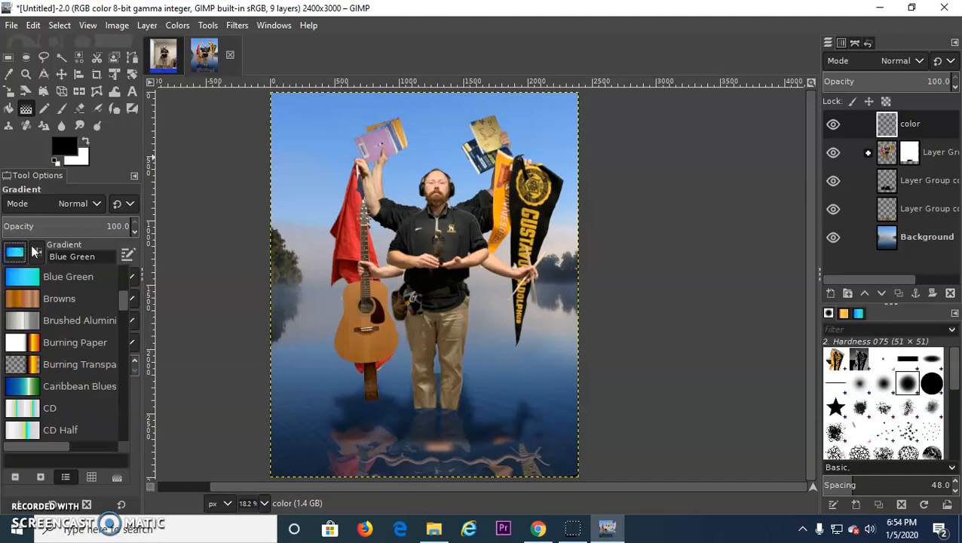
scroll(66, 363, "down", 10)
scroll(67, 361, "up", 3)
scroll(67, 361, "up", 3)
scroll(68, 361, "down", 1)
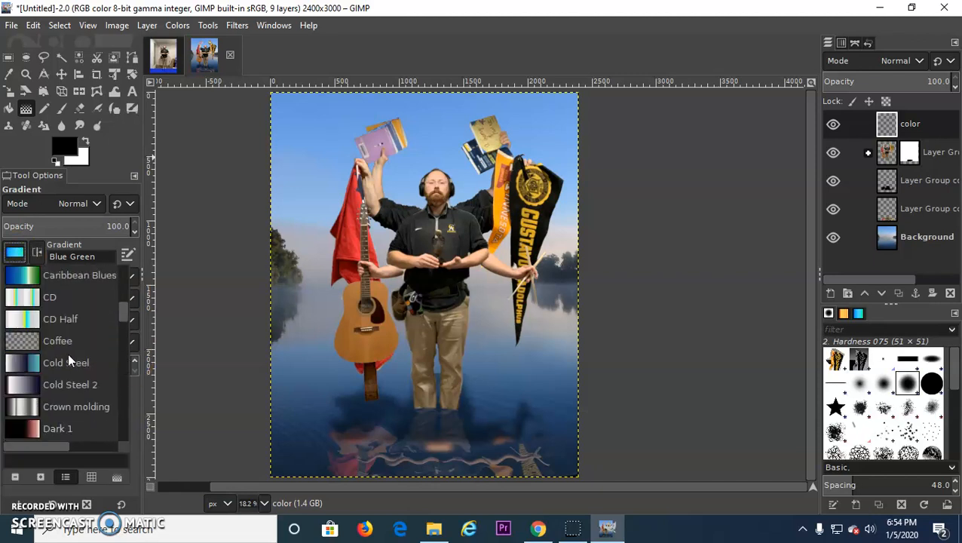
scroll(64, 354, "up", 2)
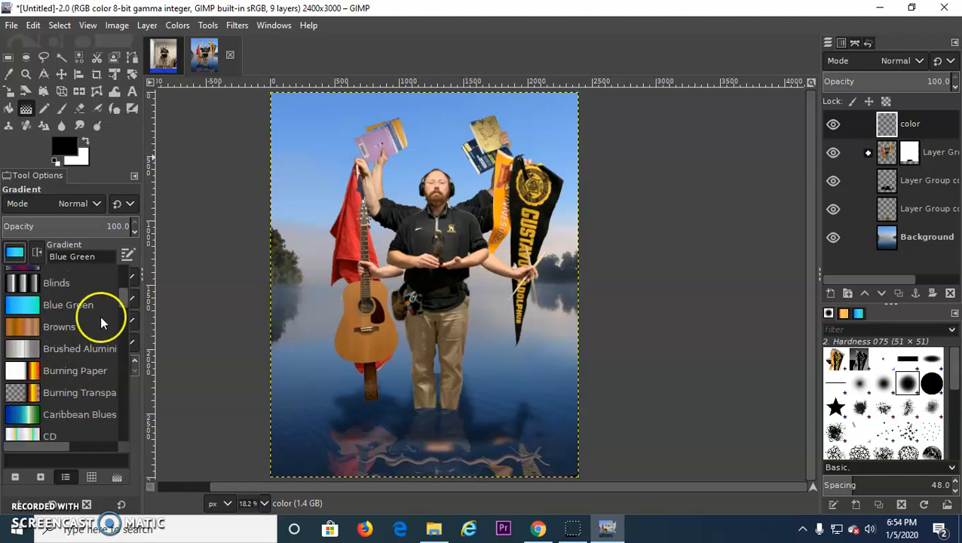
left_click(15, 252)
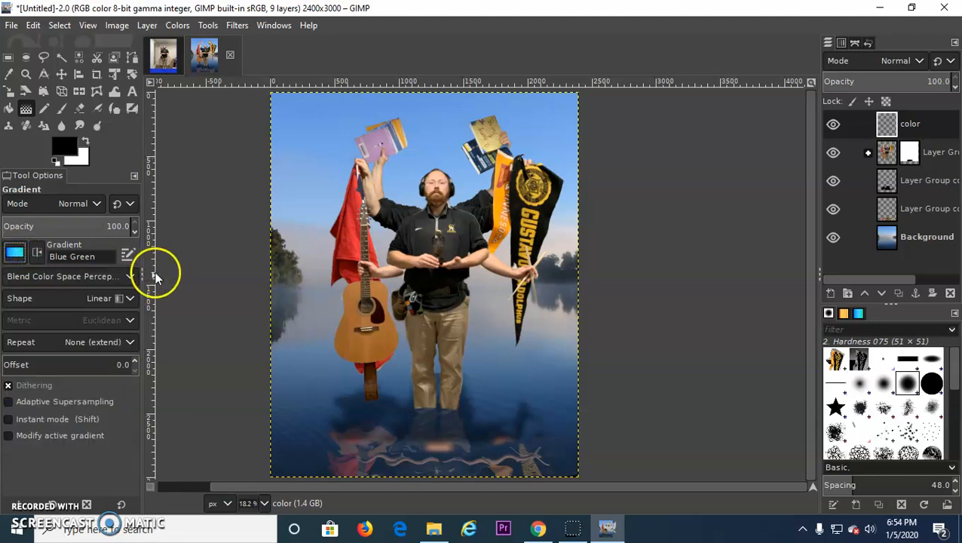
left_click(108, 298)
left_click_drag(111, 297, 116, 375)
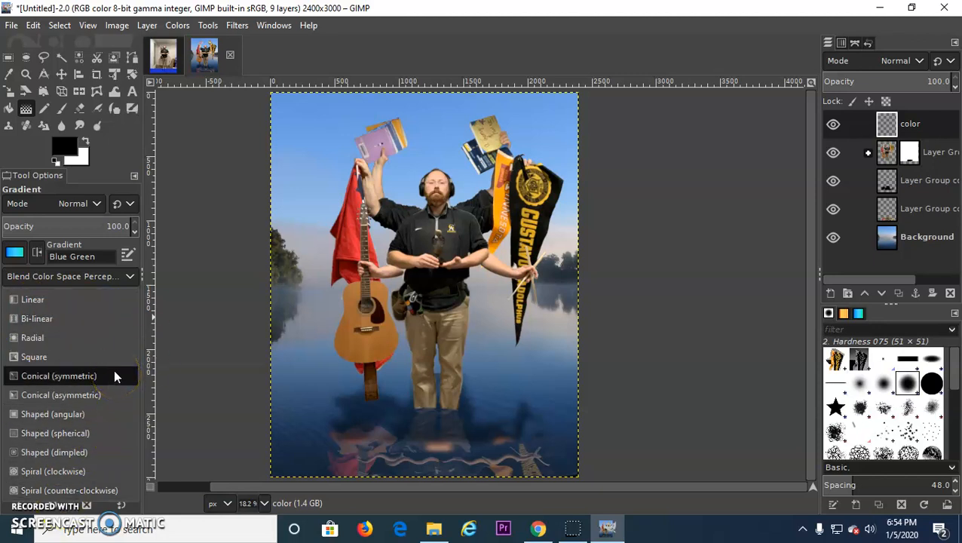
left_click(242, 128)
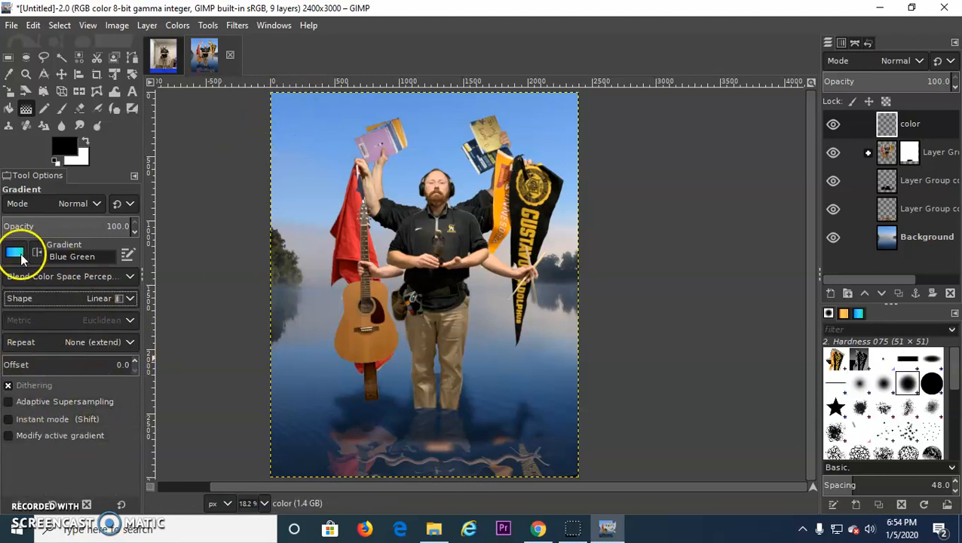
left_click_drag(286, 105, 554, 452)
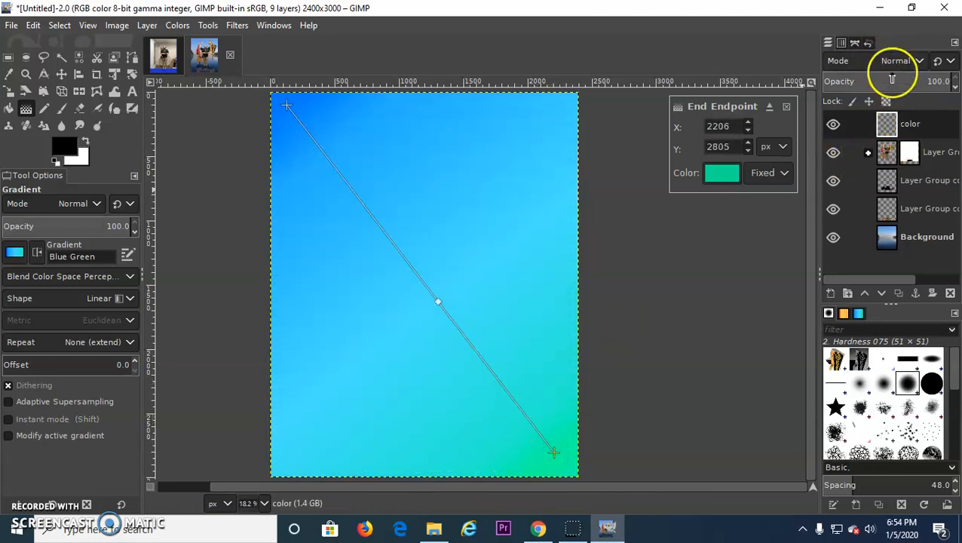
Step: Set the blend mode of the color layer to HSL Color
left_click(908, 61)
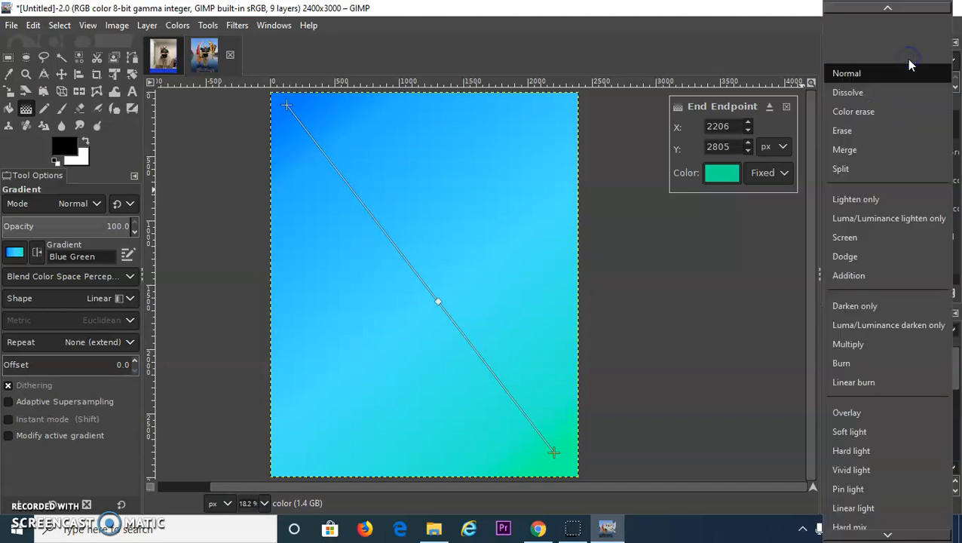
scroll(869, 430, "down", 3)
scroll(867, 433, "down", 4)
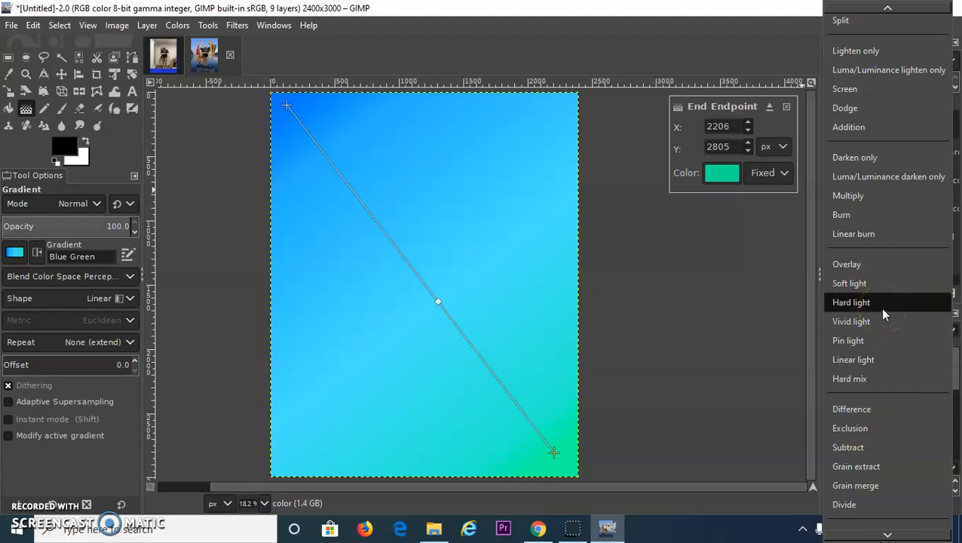
scroll(879, 308, "down", 5)
scroll(883, 316, "down", 1)
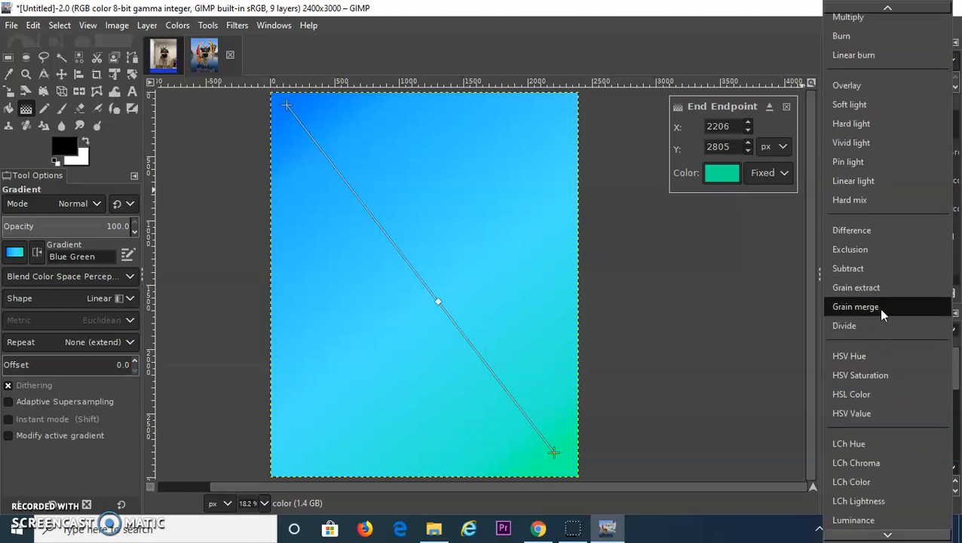
left_click(879, 394)
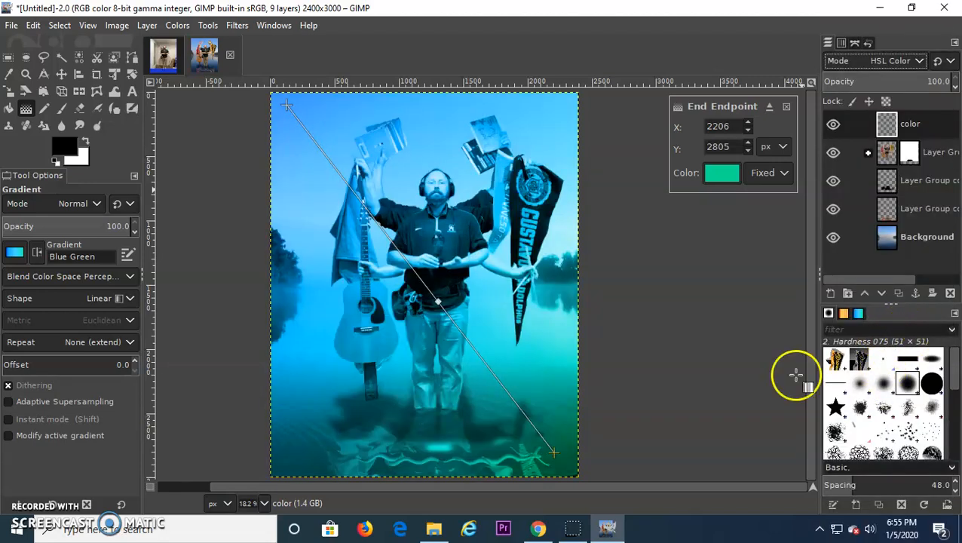
Step: Lower the color layer's opacity to 39.6
left_click(950, 82)
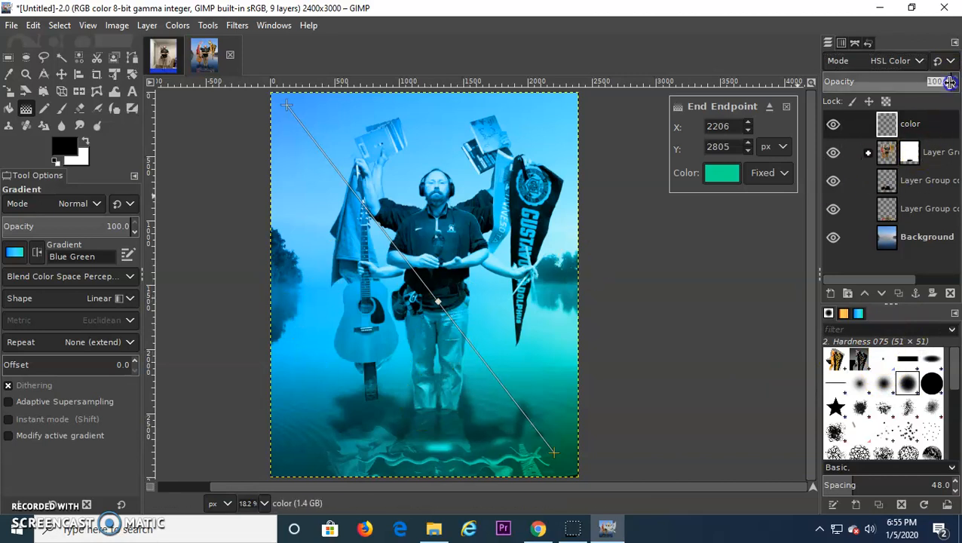
left_click_drag(895, 88, 438, 80)
left_click_drag(356, 83, 322, 82)
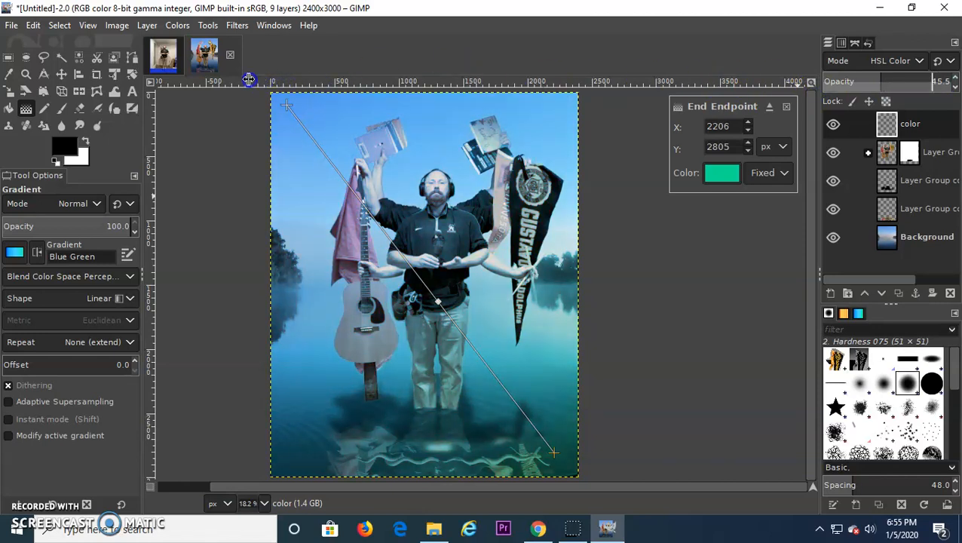
left_click_drag(248, 79, 250, 80)
left_click_drag(878, 82, 873, 81)
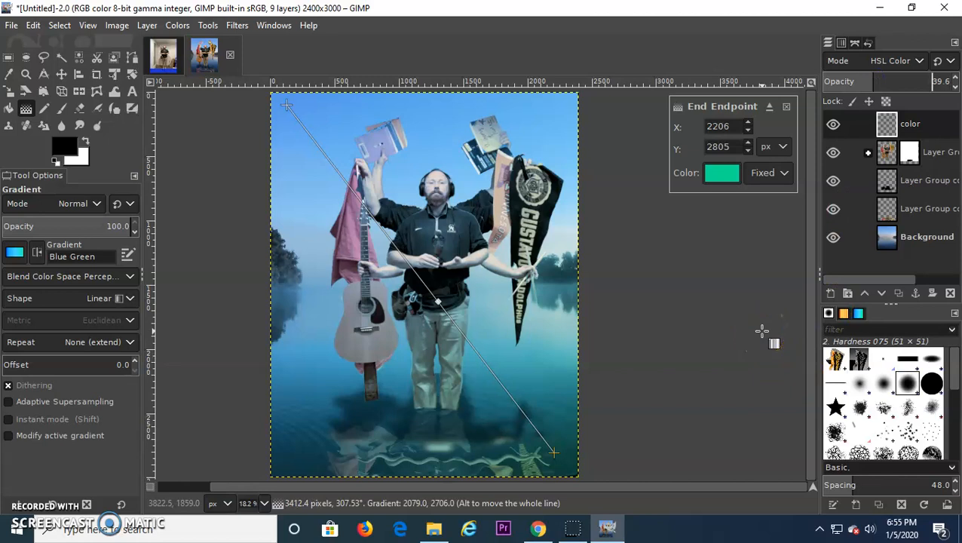
Step: Apply a Gaussian Blur of 4.08 in X and Y to the Background layer, comparing it in split view before accepting
left_click(888, 239)
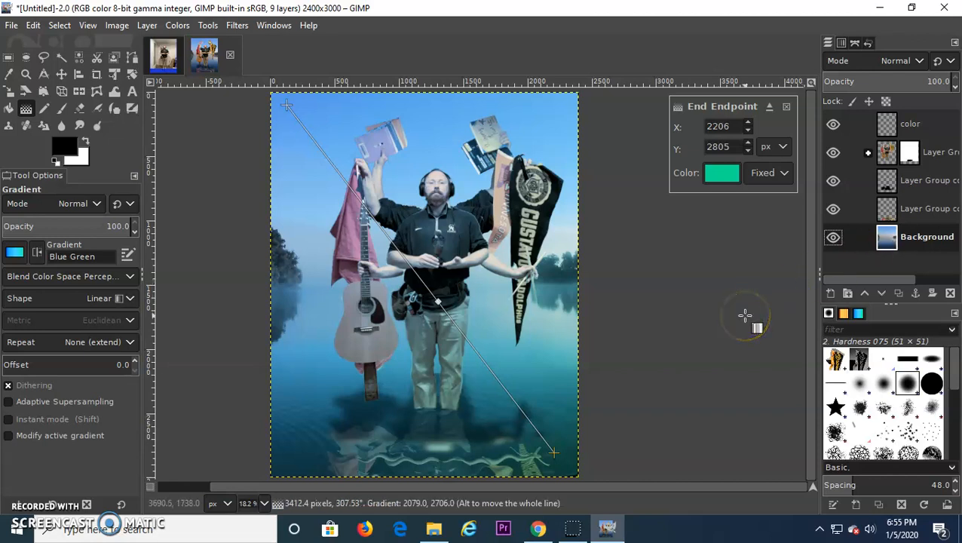
left_click(926, 239)
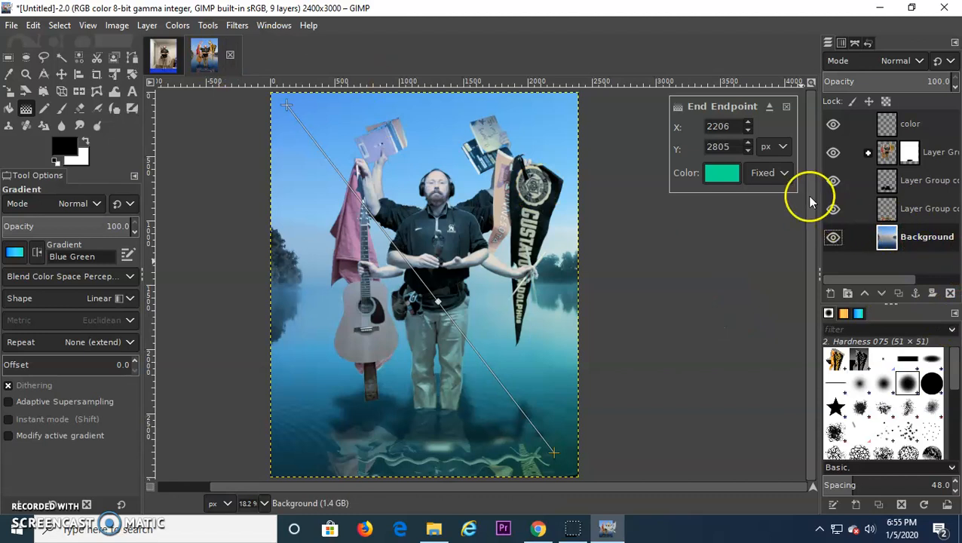
left_click(236, 25)
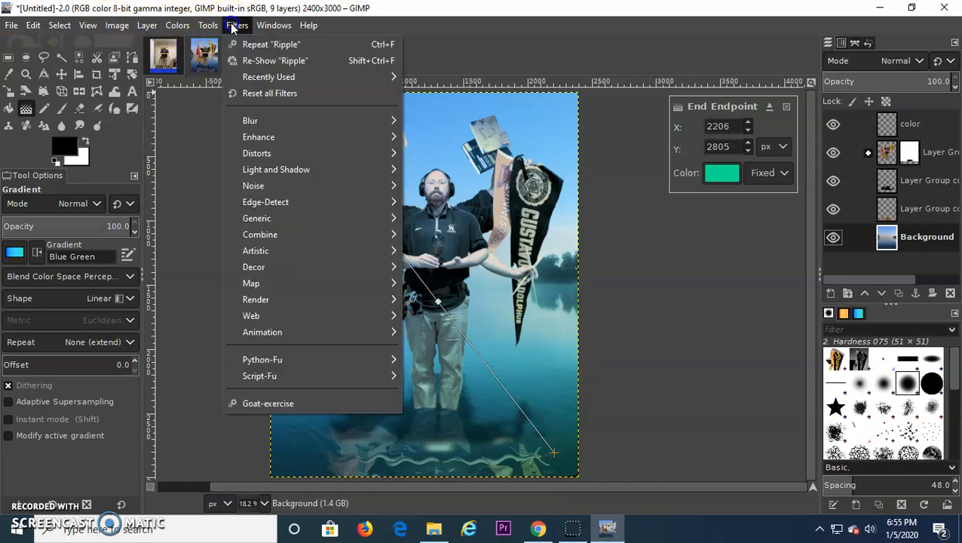
mouse_move(280, 119)
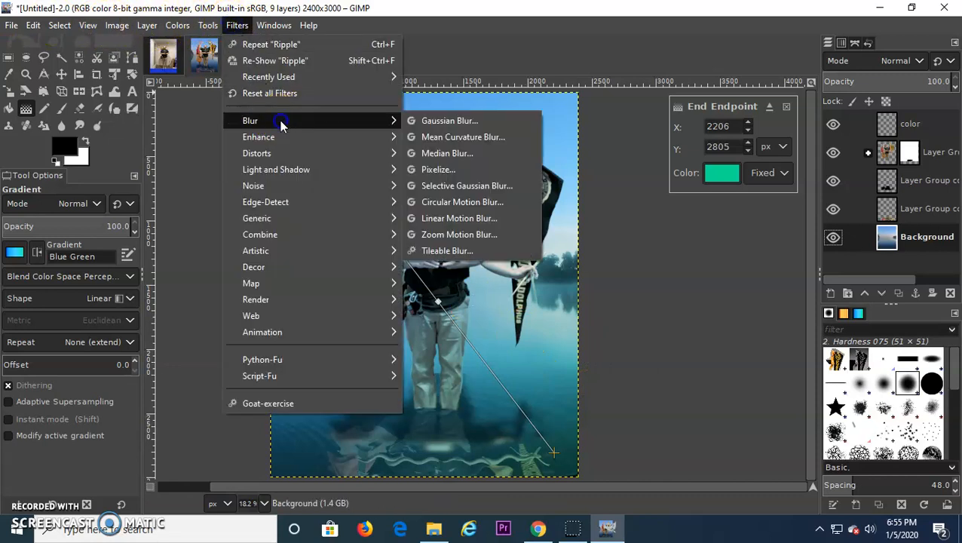
left_click(475, 120)
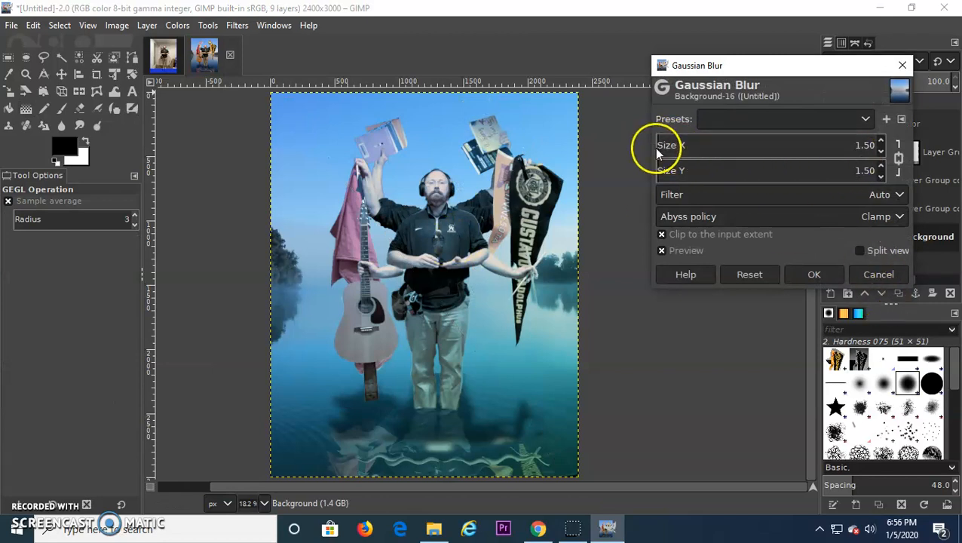
mouse_move(662, 146)
left_mouse_down()
mouse_move(787, 145)
mouse_move(675, 147)
left_mouse_up()
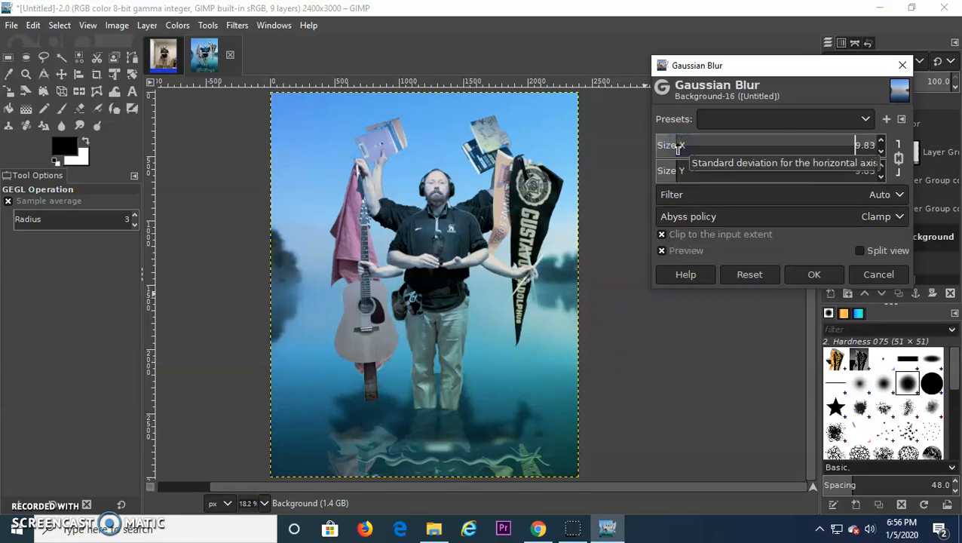
left_click(677, 147)
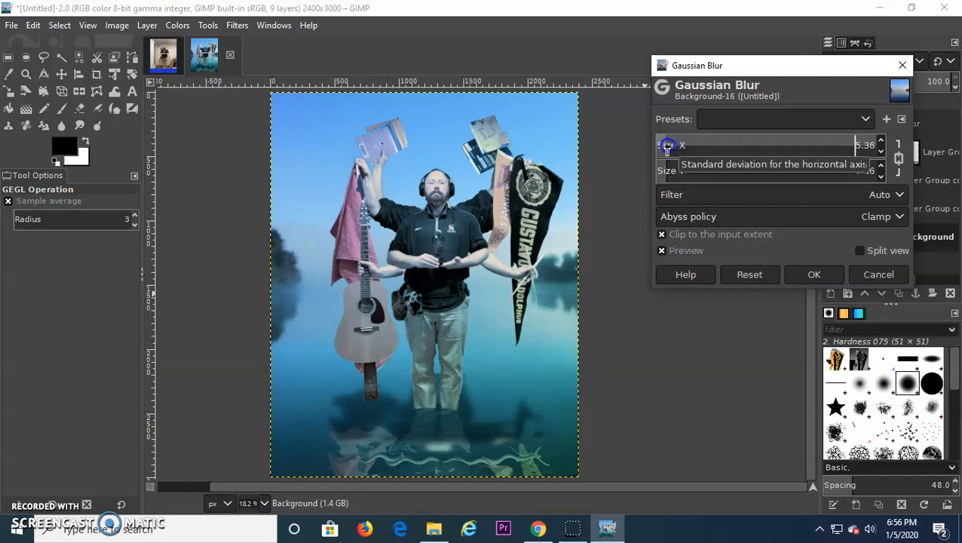
left_click(666, 145)
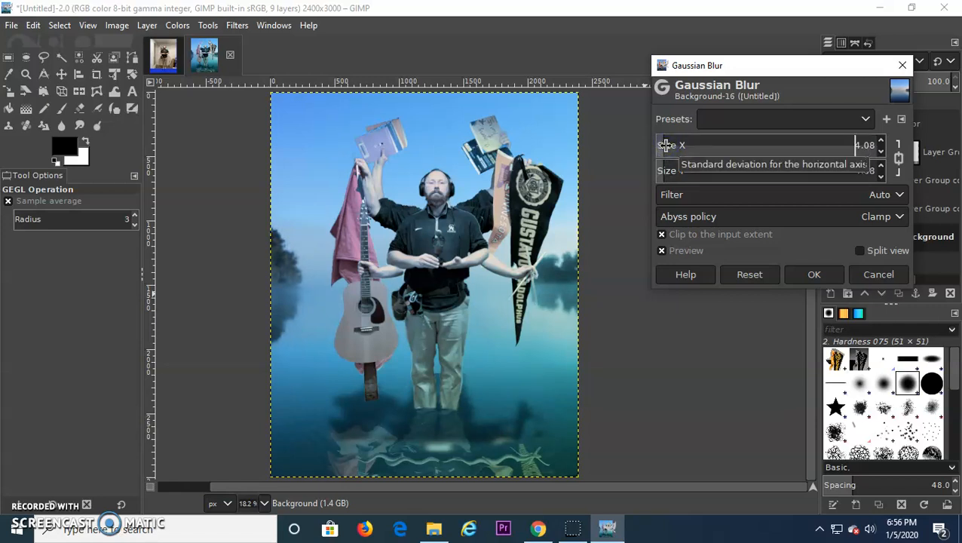
left_click(859, 251)
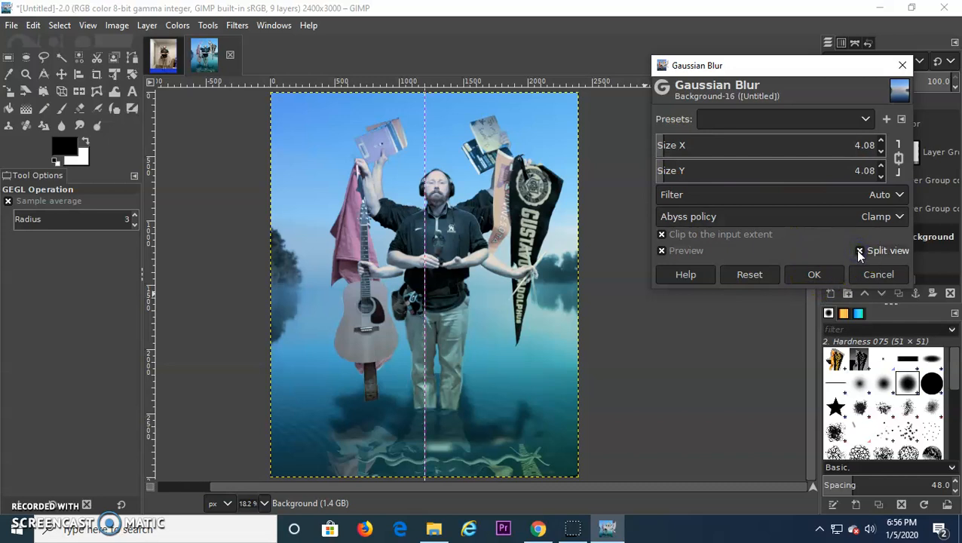
left_click(860, 251)
left_click(809, 276)
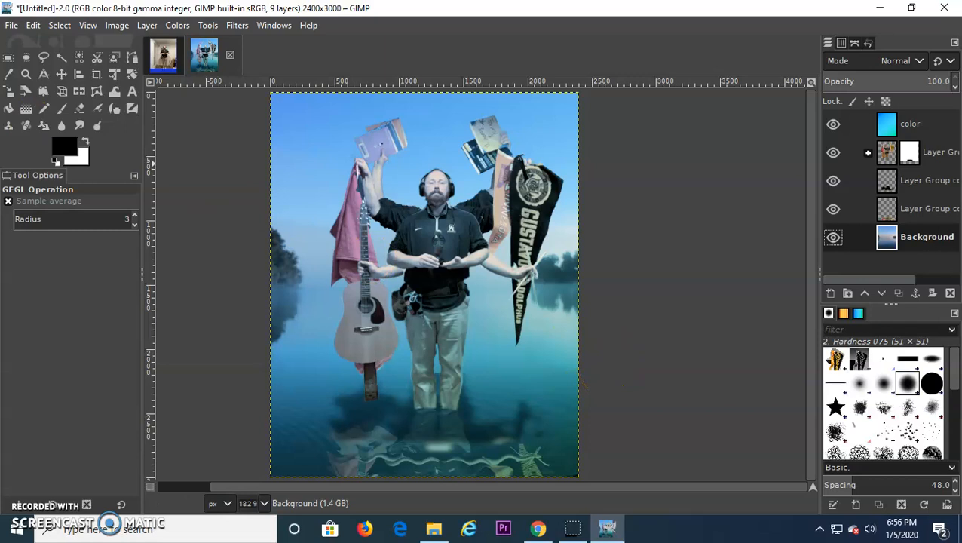
Step: Export the composite to the Documents folder as "Self portrait collage.jpg"
left_click(11, 25)
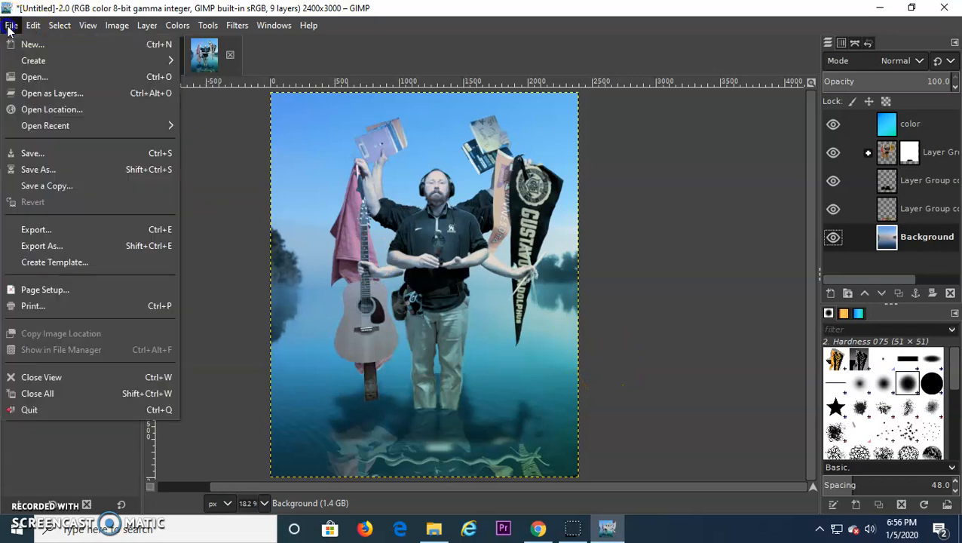
left_click(48, 245)
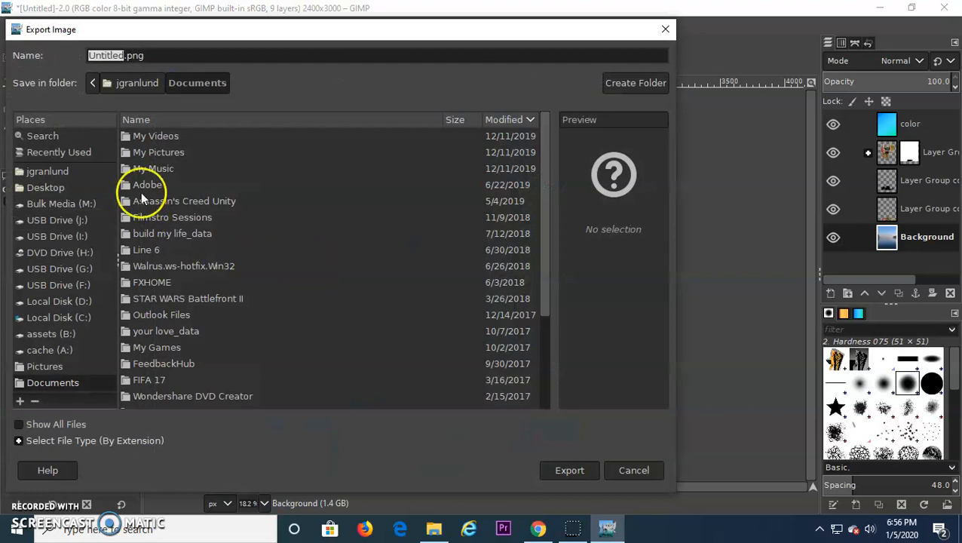
left_click(163, 51)
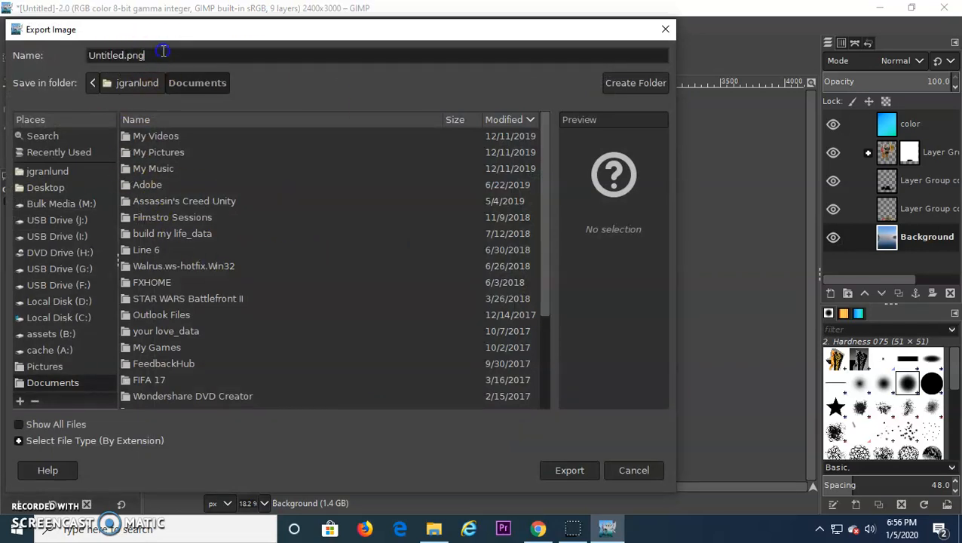
key("ctrl+a")
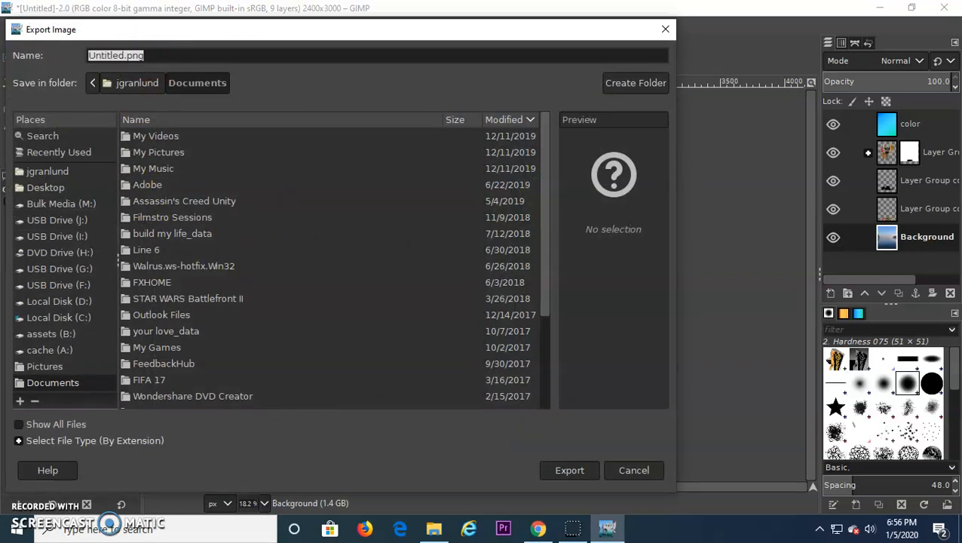
type("Self portrait collage.jpg")
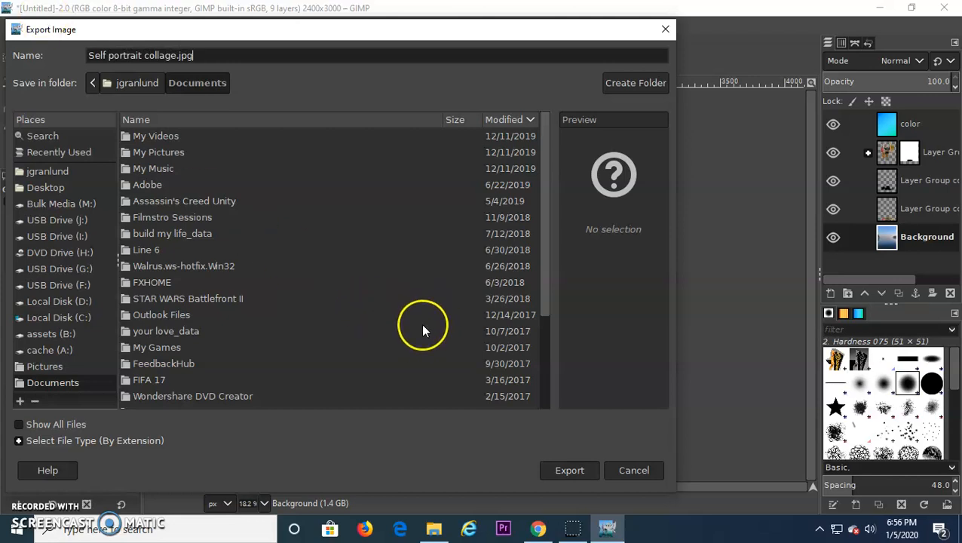
left_click(578, 471)
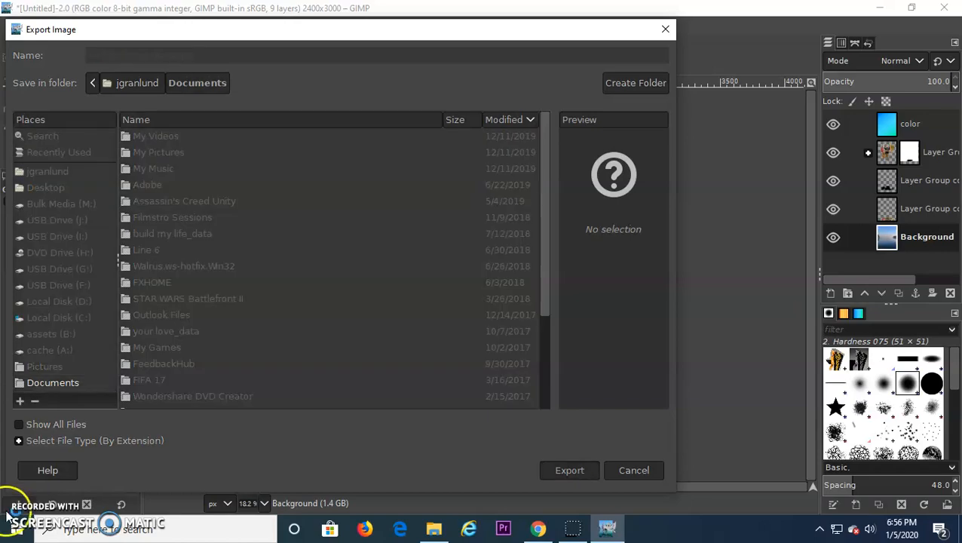